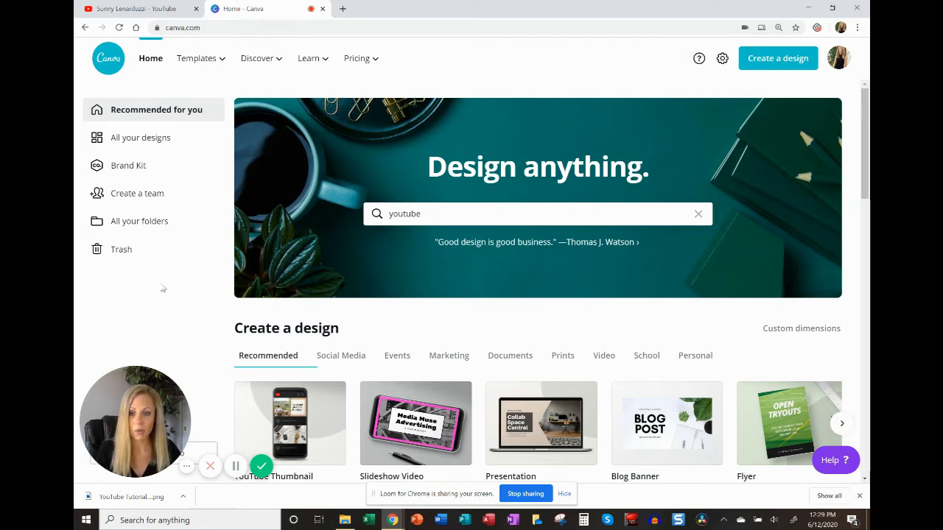
Step: Look through the design types, existing designs and template categories on the home page
{"action": "scroll", "coordinate": [430, 324], "scroll_direction": "down", "scroll_amount": 3}
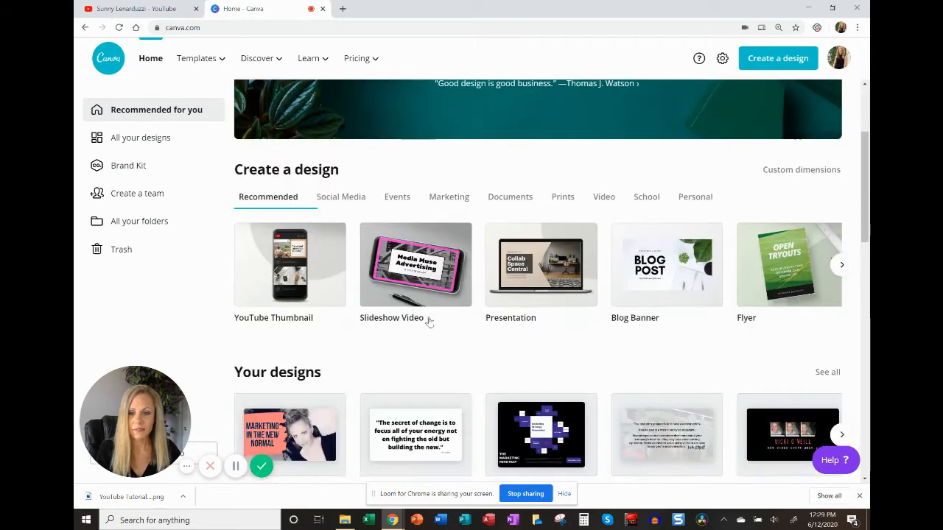
{"action": "scroll", "coordinate": [430, 322], "scroll_direction": "down", "scroll_amount": 2}
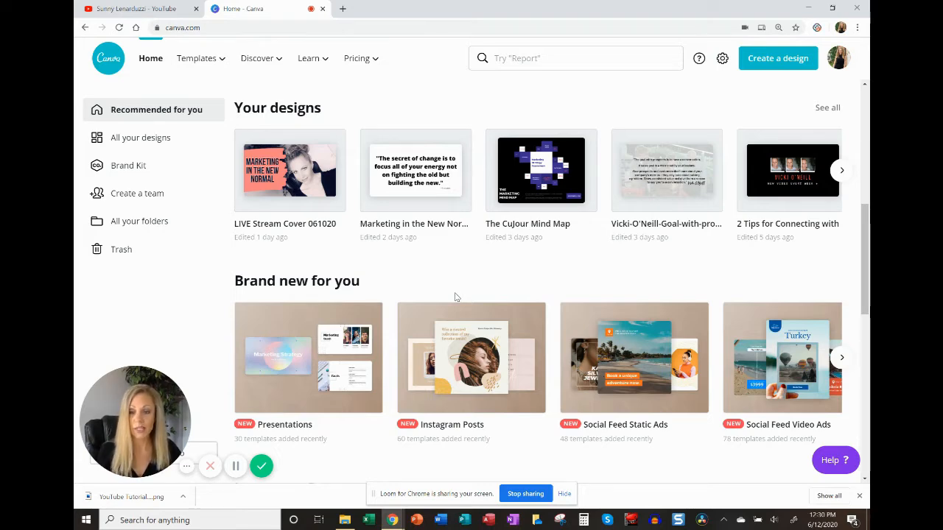
{"action": "scroll", "coordinate": [455, 297], "scroll_direction": "down", "scroll_amount": 4}
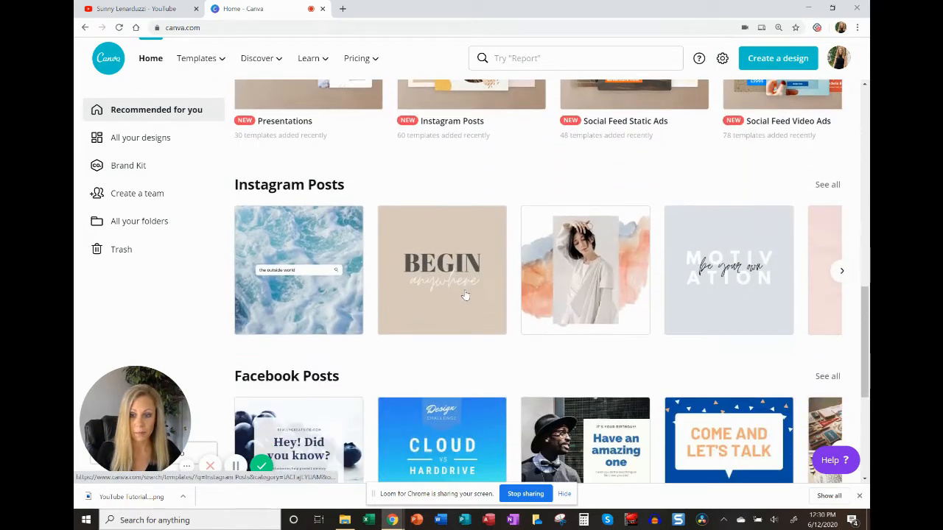
{"action": "scroll", "coordinate": [465, 295], "scroll_direction": "down", "scroll_amount": 2}
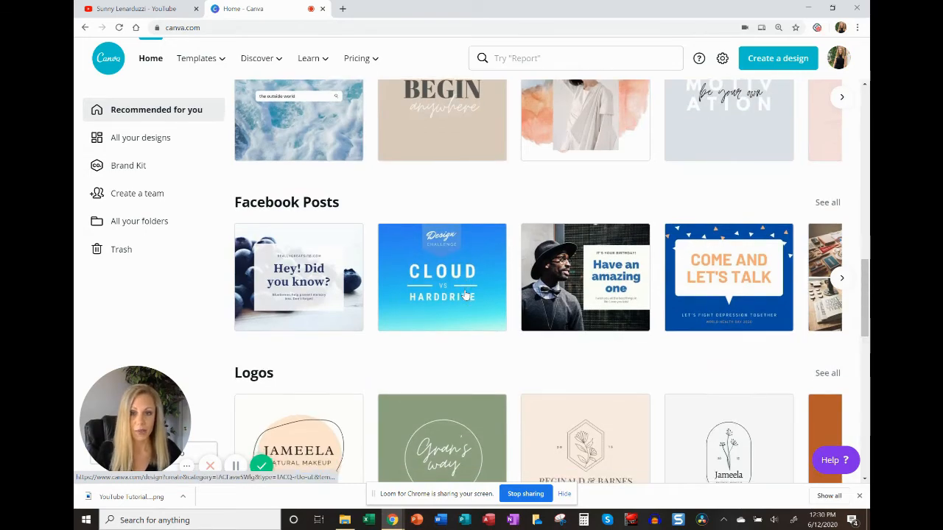
{"action": "scroll", "coordinate": [465, 295], "scroll_direction": "down", "scroll_amount": 3}
{"action": "scroll", "coordinate": [465, 295], "scroll_direction": "down", "scroll_amount": 4}
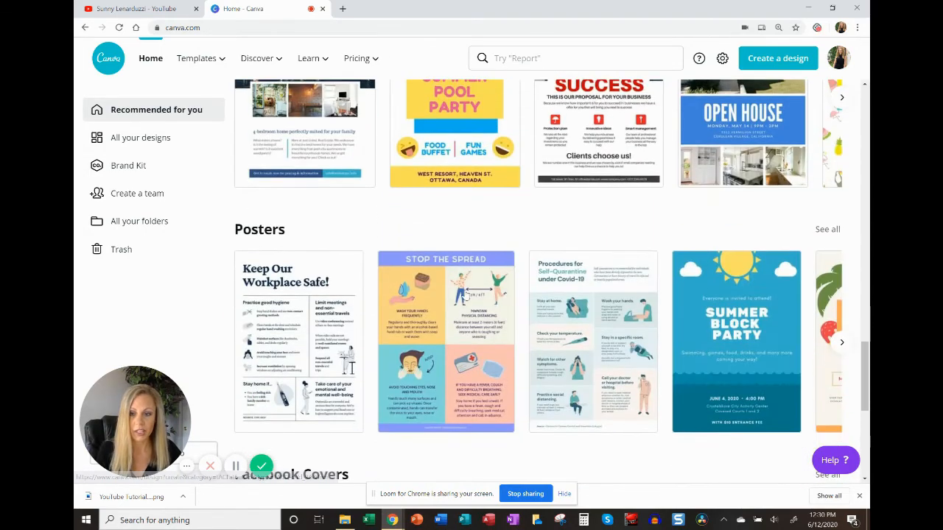
{"action": "scroll", "coordinate": [465, 295], "scroll_direction": "down", "scroll_amount": 6}
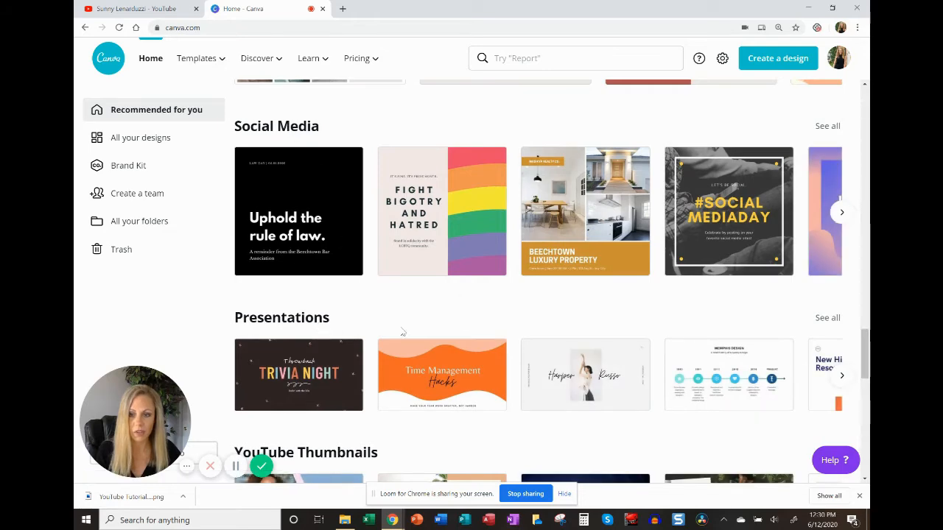
{"action": "scroll", "coordinate": [403, 332], "scroll_direction": "down", "scroll_amount": 3}
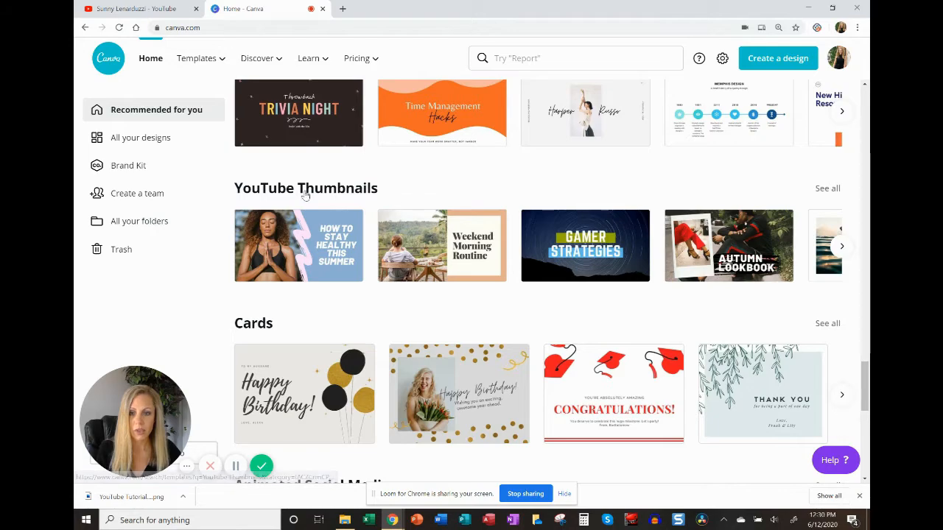
{"action": "scroll", "coordinate": [462, 290], "scroll_direction": "up", "scroll_amount": 13}
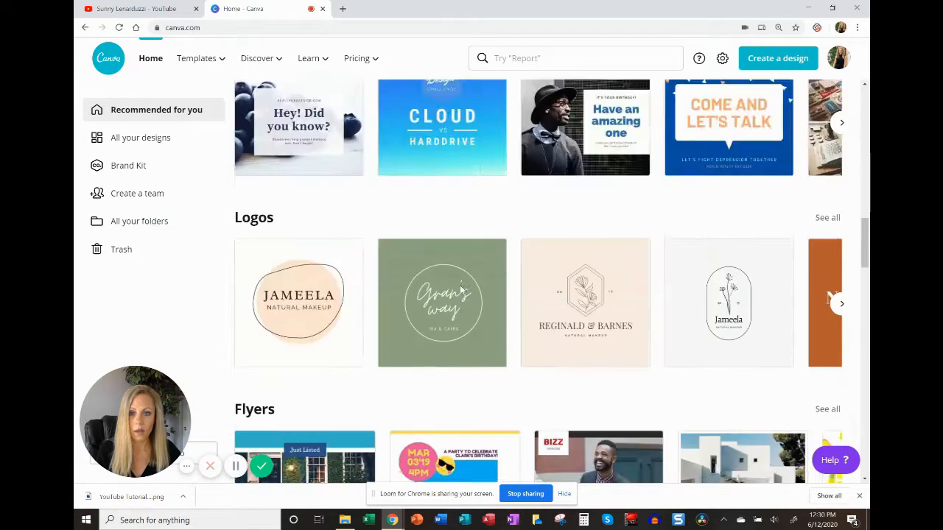
{"action": "scroll", "coordinate": [462, 291], "scroll_direction": "up", "scroll_amount": 10}
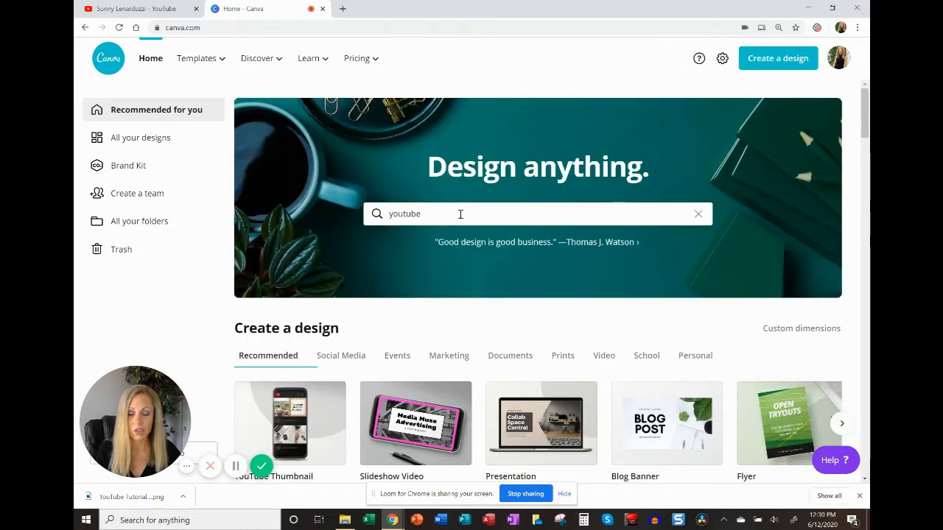
Step: Show all templates in the YouTube Thumbnails category
{"action": "scroll", "coordinate": [457, 221], "scroll_direction": "down", "scroll_amount": 1}
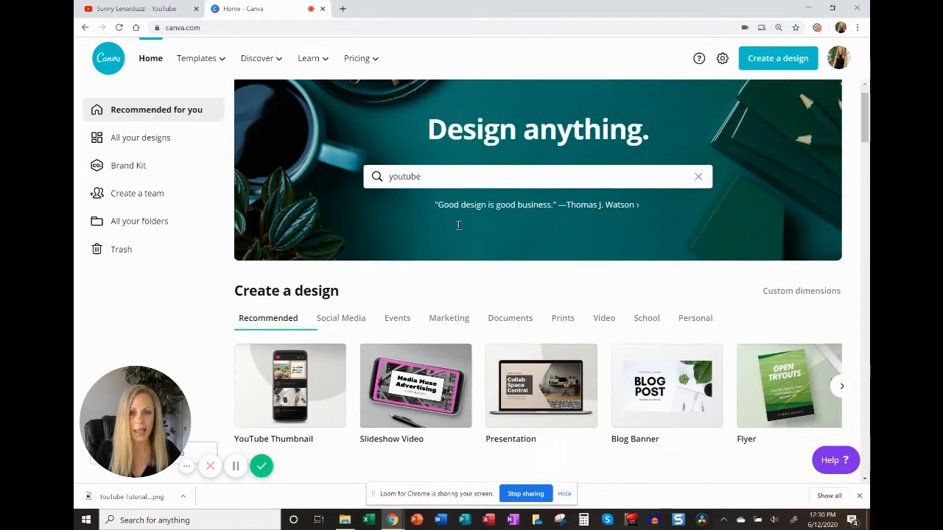
{"action": "scroll", "coordinate": [458, 225], "scroll_direction": "down", "scroll_amount": 14}
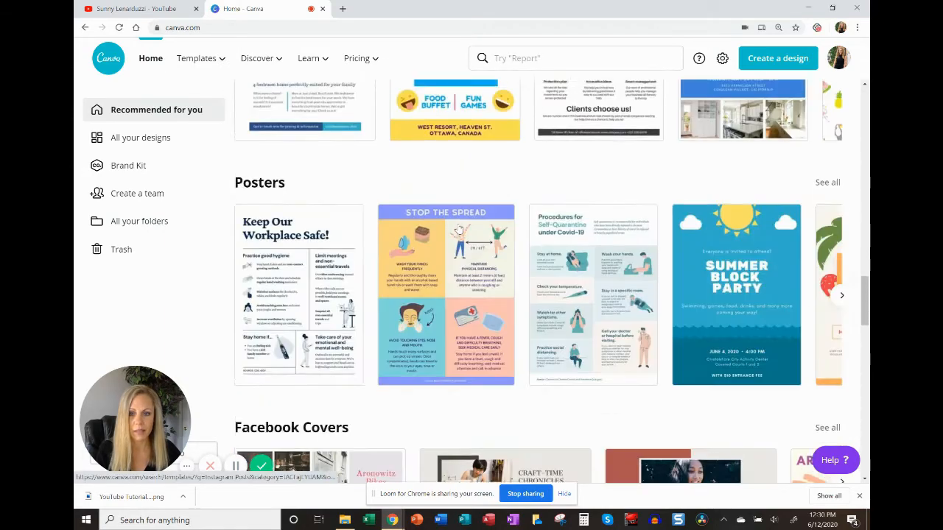
{"action": "scroll", "coordinate": [459, 231], "scroll_direction": "down", "scroll_amount": 10}
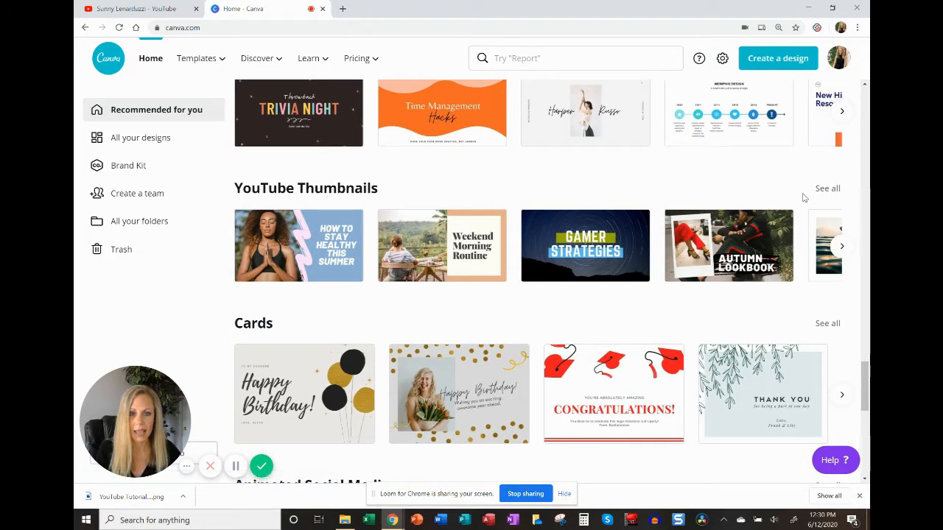
{"action": "left_click", "coordinate": [818, 196]}
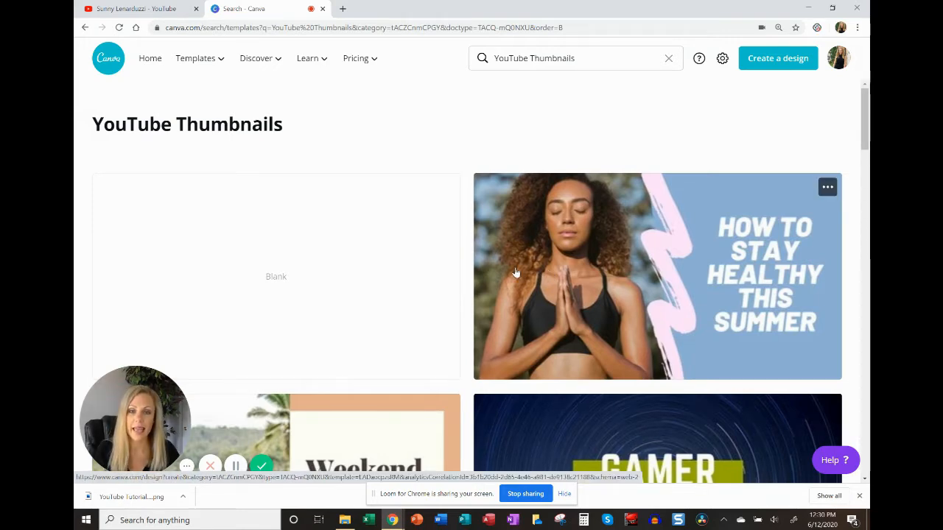
Step: Browse the YouTube thumbnail templates and open the "Gamer Strategies" one for editing
{"action": "scroll", "coordinate": [516, 273], "scroll_direction": "down", "scroll_amount": 2}
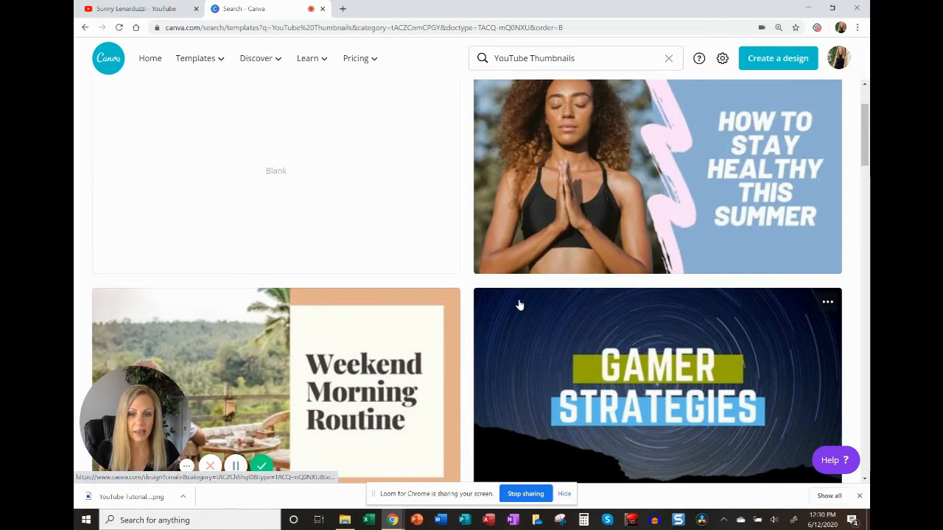
{"action": "scroll", "coordinate": [520, 304], "scroll_direction": "down", "scroll_amount": 2}
{"action": "scroll", "coordinate": [519, 305], "scroll_direction": "down", "scroll_amount": 3}
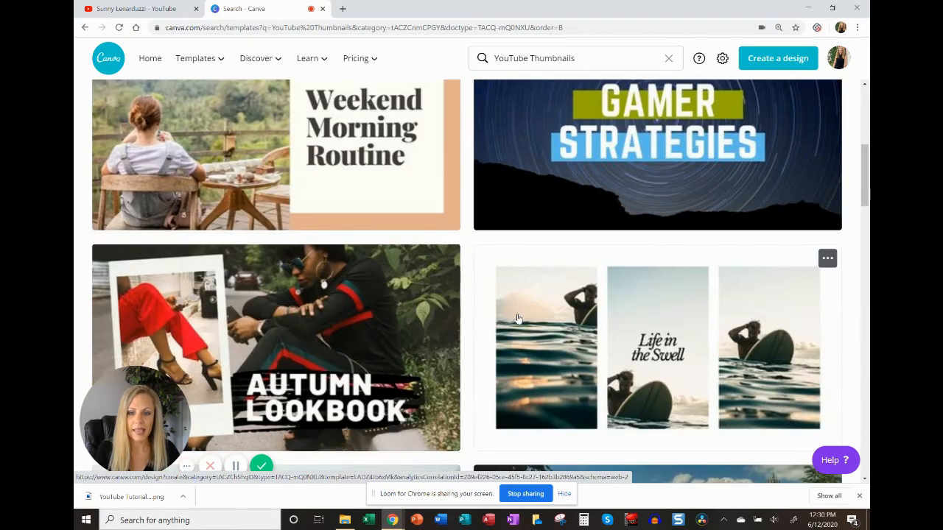
{"action": "scroll", "coordinate": [518, 316], "scroll_direction": "down", "scroll_amount": 3}
{"action": "scroll", "coordinate": [518, 318], "scroll_direction": "down", "scroll_amount": 2}
{"action": "scroll", "coordinate": [517, 294], "scroll_direction": "up", "scroll_amount": 7}
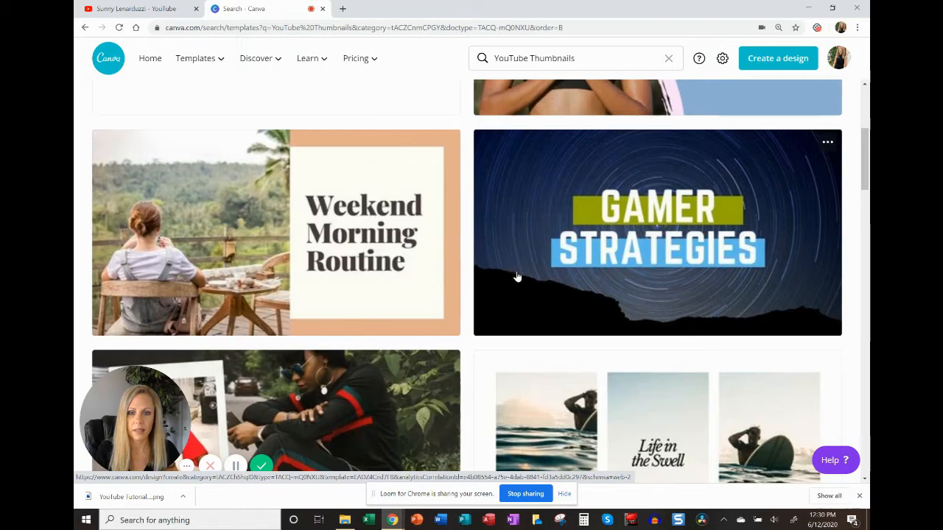
{"action": "left_click", "coordinate": [518, 265]}
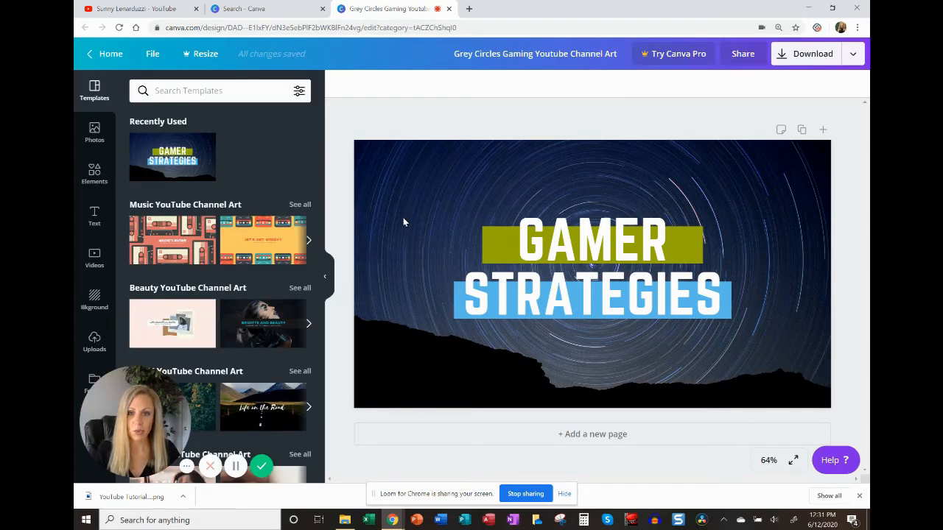
Step: Delete the template's starry-sky background image and the black background colour behind it
{"action": "left_click", "coordinate": [403, 231]}
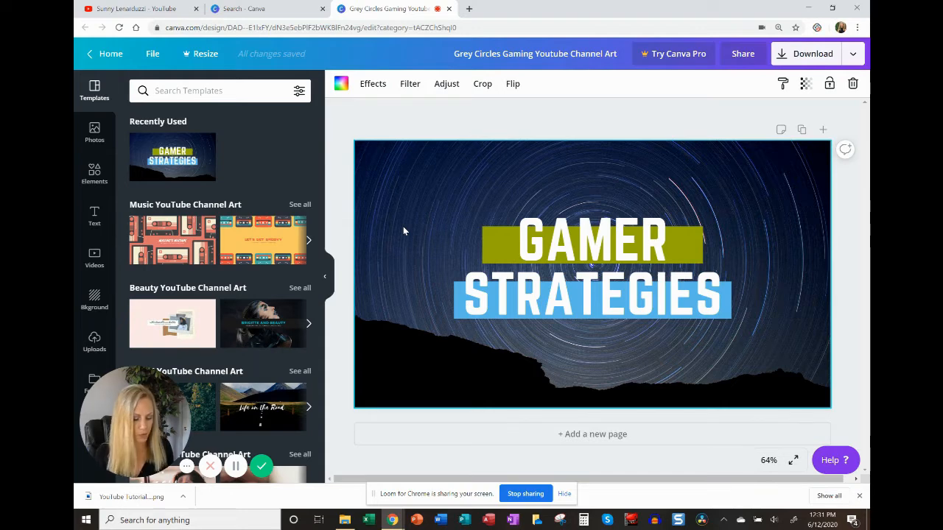
{"action": "key", "text": "Delete"}
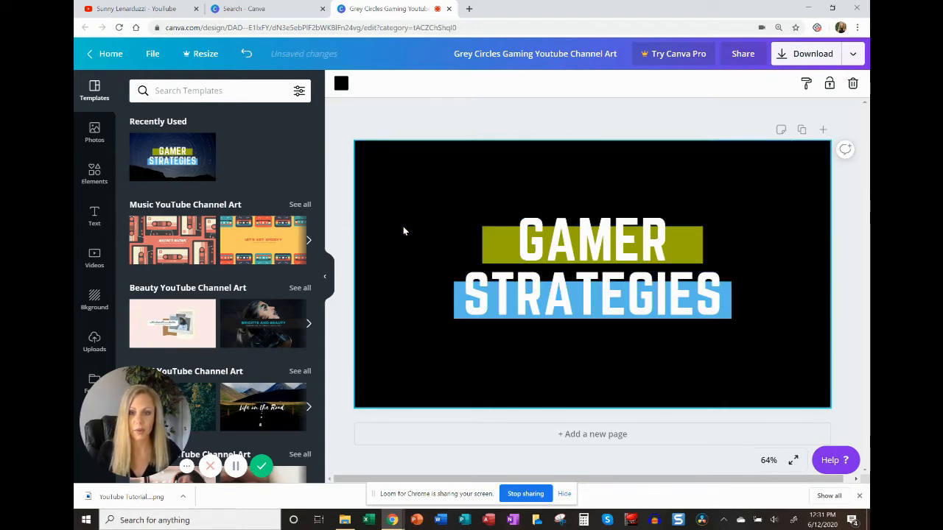
{"action": "key", "text": "Delete"}
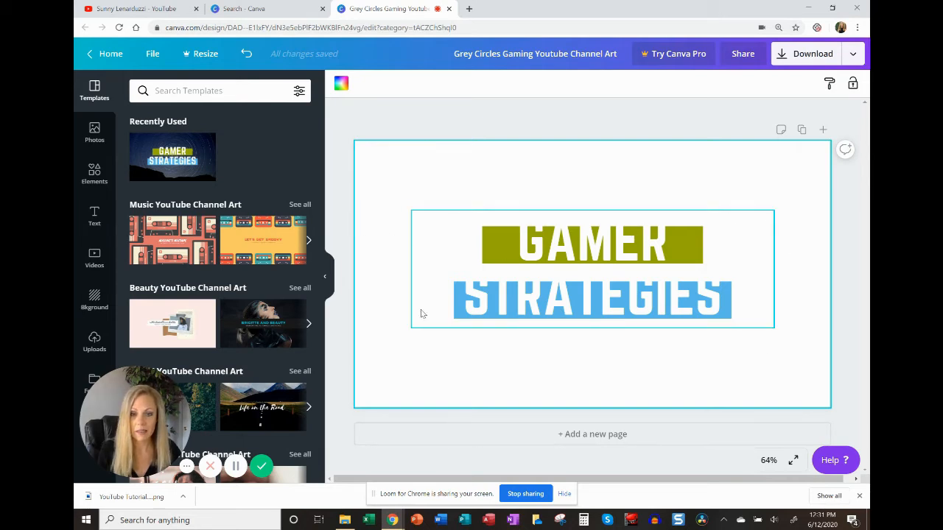
Step: Set the page background to the default colour Cobalt blue #004aad, and check the custom colour picker
{"action": "left_click", "coordinate": [341, 84]}
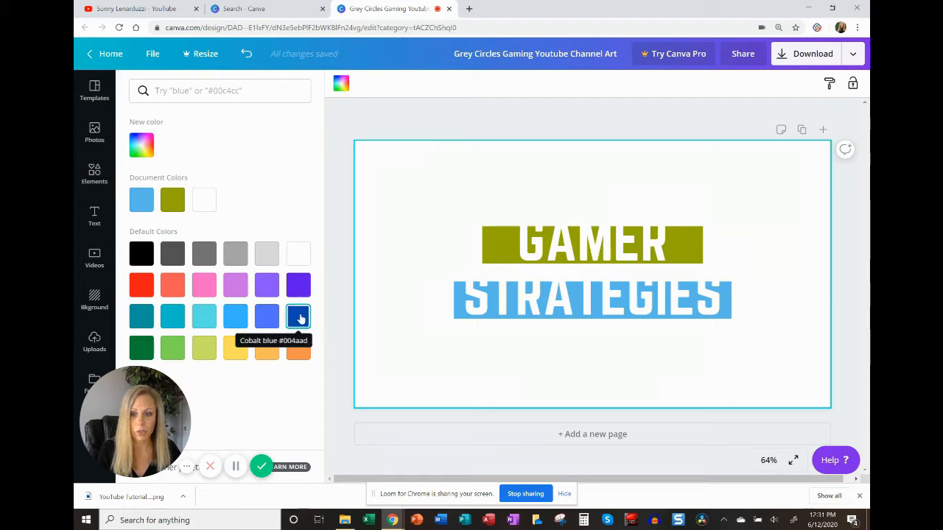
{"action": "left_click", "coordinate": [299, 317]}
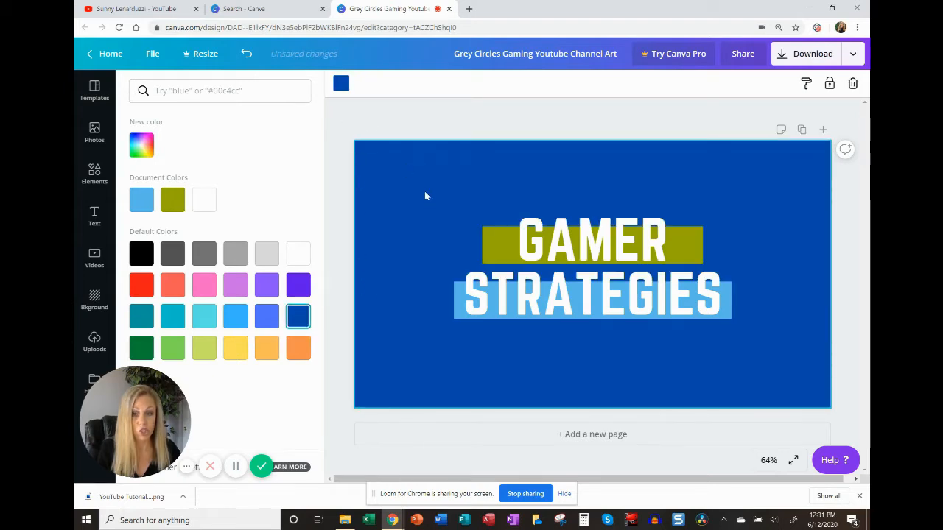
{"action": "left_click", "coordinate": [142, 150]}
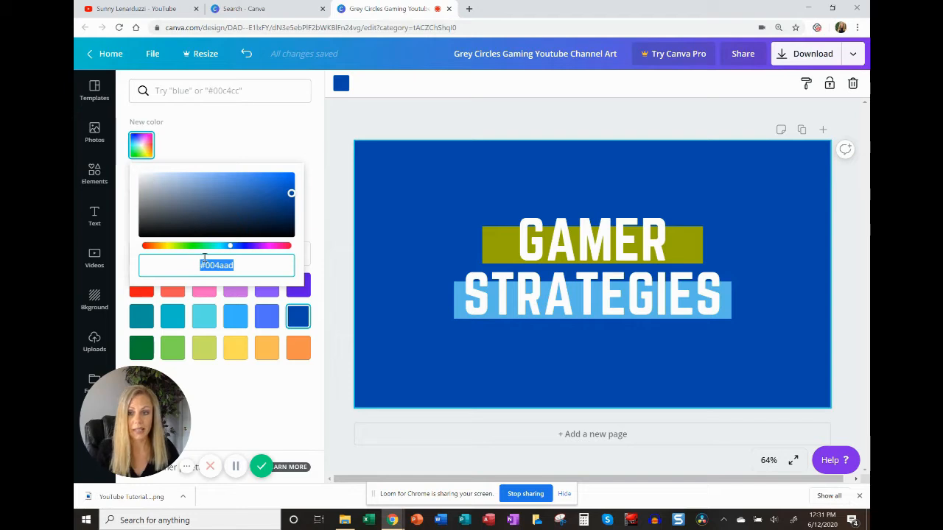
{"action": "left_click", "coordinate": [272, 137]}
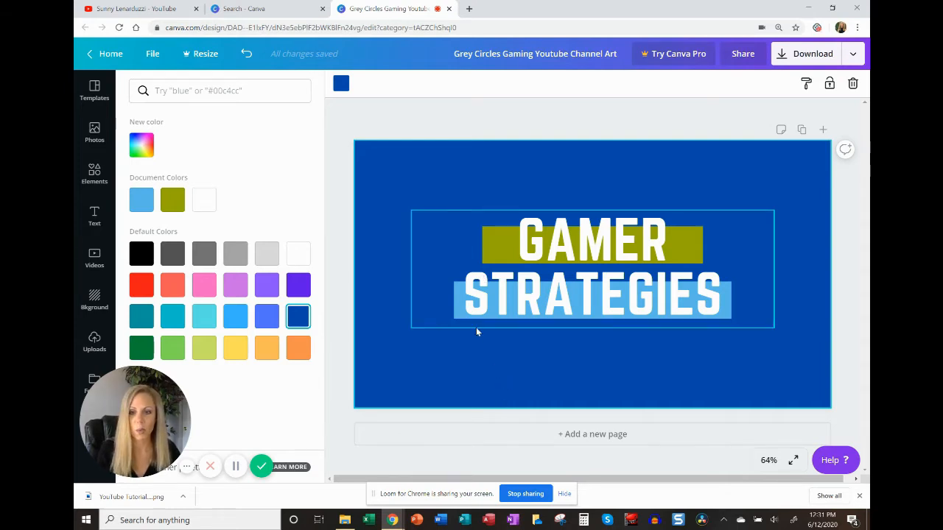
Step: Upload the "if not now, when" image from the Downloads folder to the image library
{"action": "left_click", "coordinate": [95, 342]}
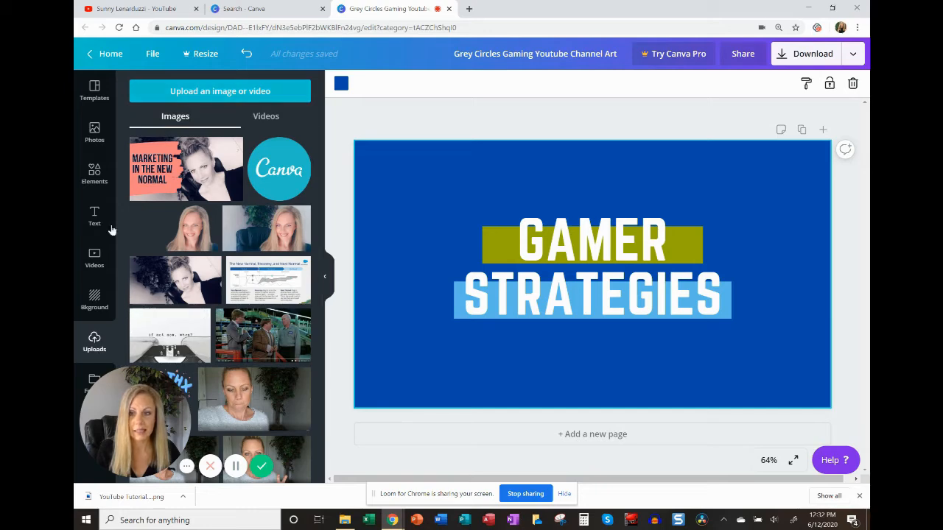
{"action": "left_click", "coordinate": [212, 93]}
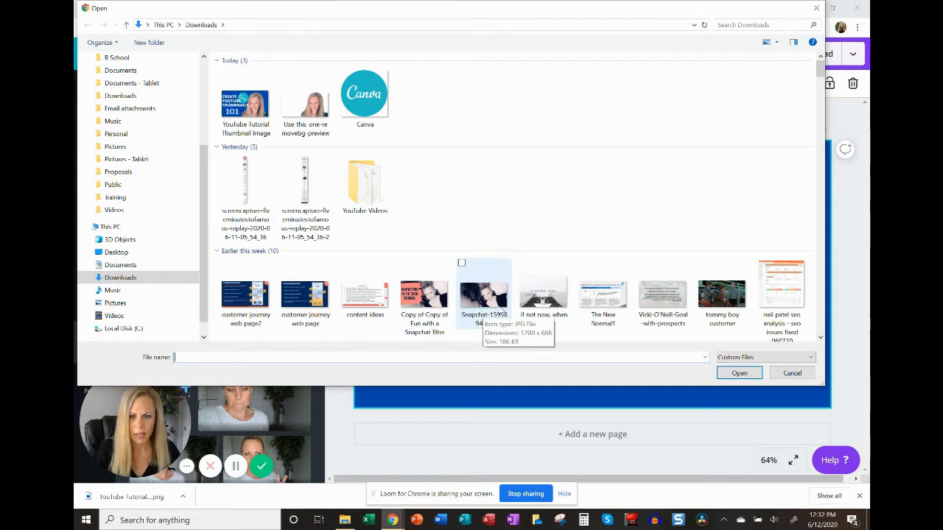
{"action": "left_click", "coordinate": [544, 295]}
{"action": "left_click", "coordinate": [739, 373]}
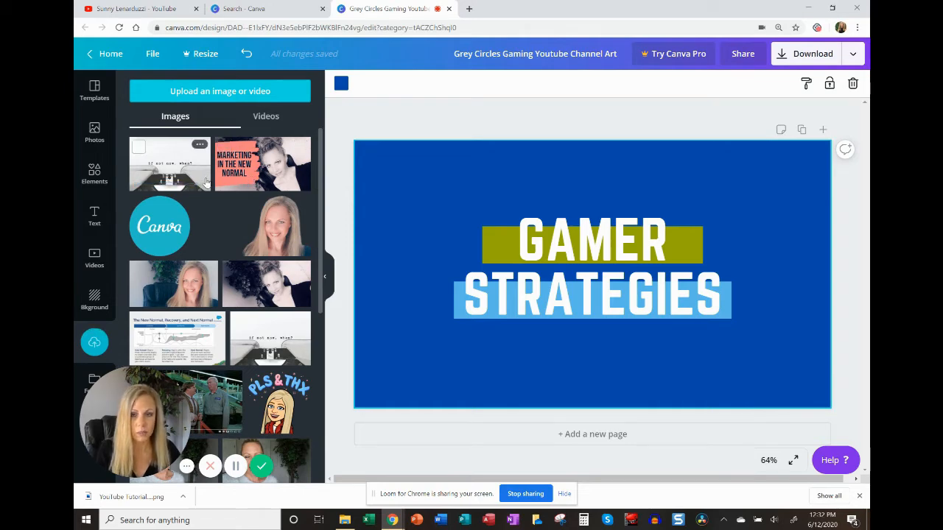
Step: Add the uploaded background-free portrait to the design and move it down near the page's lower edge
{"action": "left_click", "coordinate": [241, 225]}
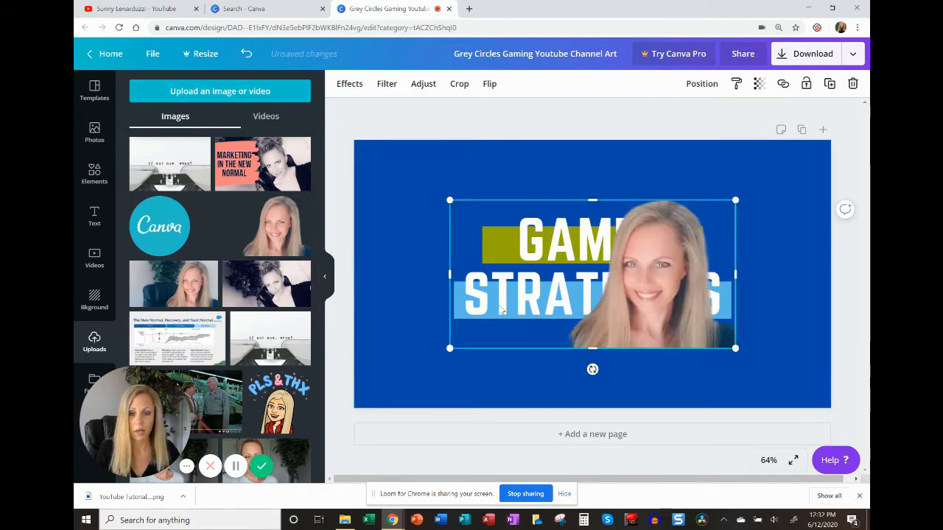
{"action": "left_click_drag", "start_coordinate": [510, 334], "coordinate": [520, 383]}
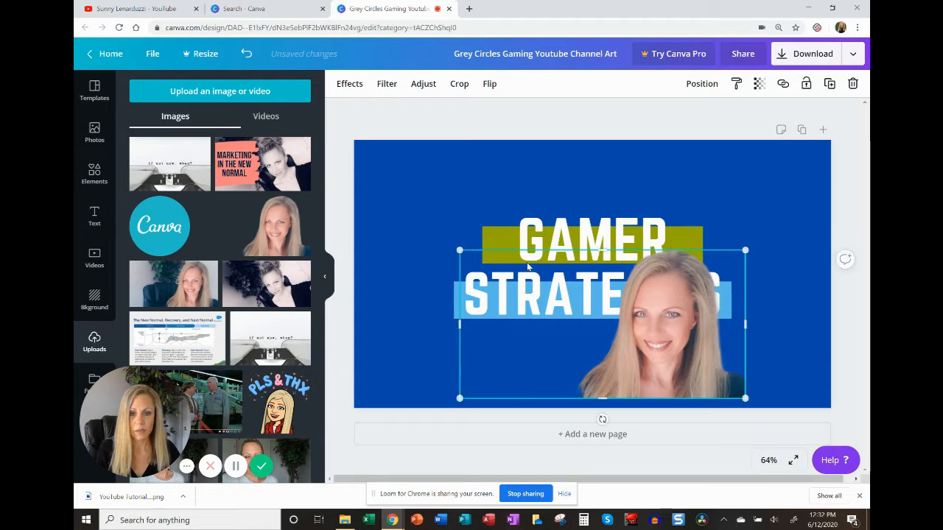
Step: Delete the "GAMER STRATEGIES" text and the olive green bar
{"action": "left_click", "coordinate": [490, 237]}
{"action": "key", "text": "Delete"}
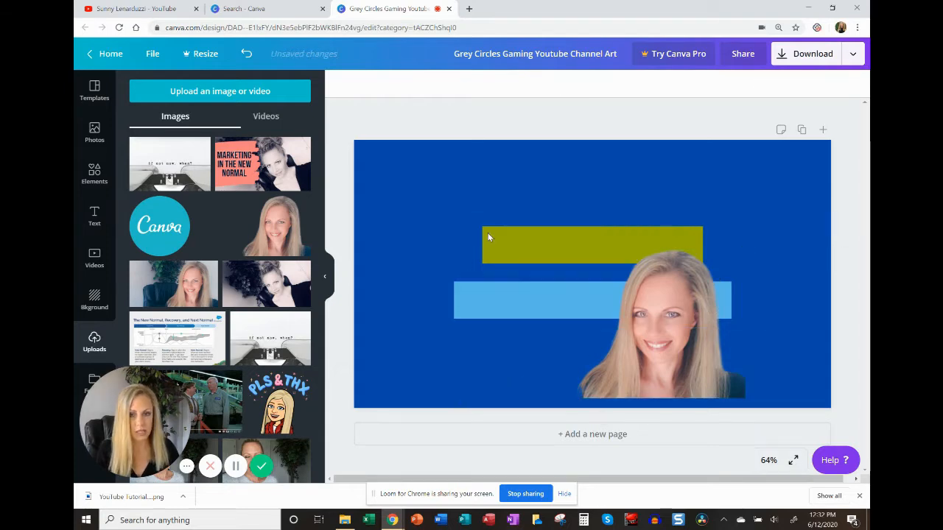
{"action": "left_click", "coordinate": [487, 236]}
{"action": "key", "text": "Delete"}
Step: Nudge the portrait slightly to the right in small increments
{"action": "left_click", "coordinate": [499, 302]}
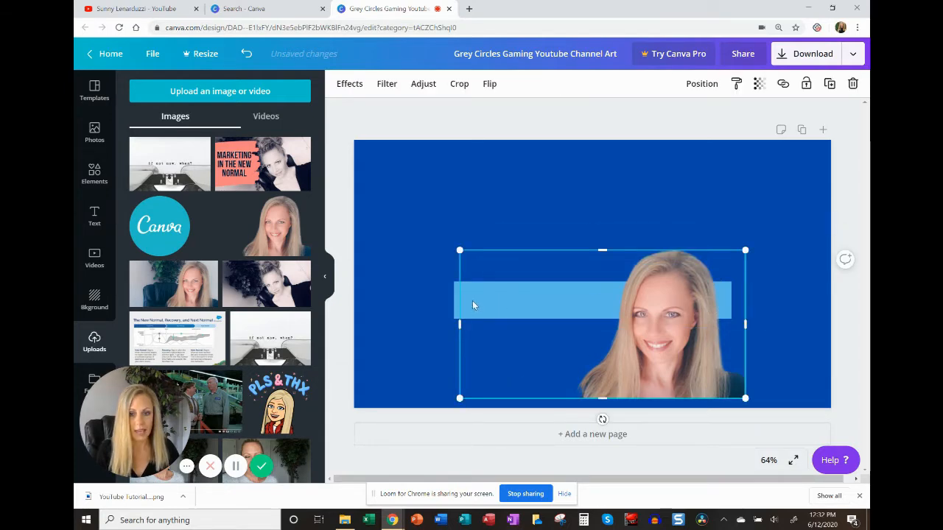
{"action": "key", "text": "Right"}
{"action": "key", "text": "Right"}
{"action": "key", "text": "Right"}
{"action": "key", "text": "Right"}
{"action": "key", "text": "Right"}
{"action": "key", "text": "Right"}
{"action": "key", "text": "Right"}
{"action": "key", "text": "Right"}
{"action": "key", "text": "Right"}
{"action": "key", "text": "Right"}
{"action": "key", "text": "Right"}
{"action": "key", "text": "Right"}
{"action": "key", "text": "Right"}
{"action": "key", "text": "Right"}
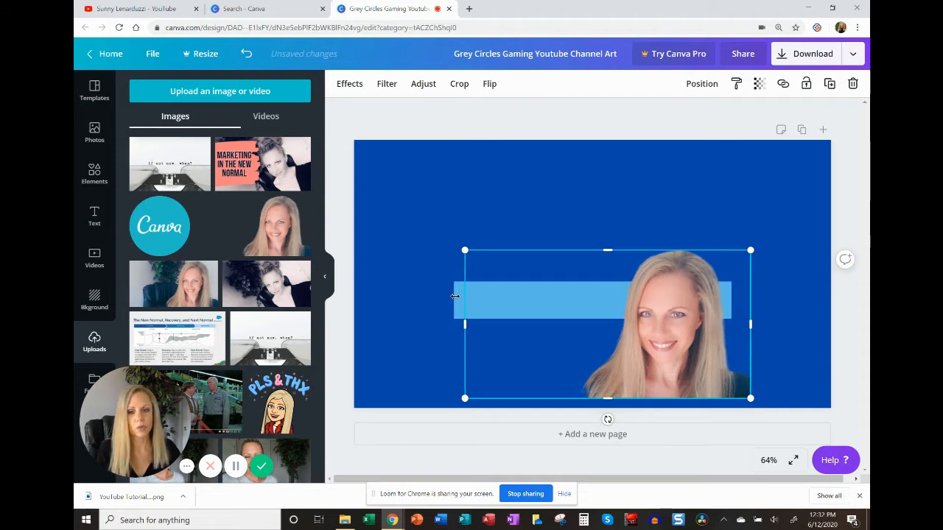
Step: Enlarge the portrait from its upper-left corner almost to the page's left edge, and delete the light blue bar
{"action": "left_click_drag", "start_coordinate": [464, 251], "coordinate": [364, 198]}
{"action": "left_click", "coordinate": [496, 298]}
{"action": "key", "text": "Delete"}
Step: Enlarge the portrait to about 1,253 × 651, reaching the page's right edge, and nudge it slightly down
{"action": "left_click", "coordinate": [565, 315]}
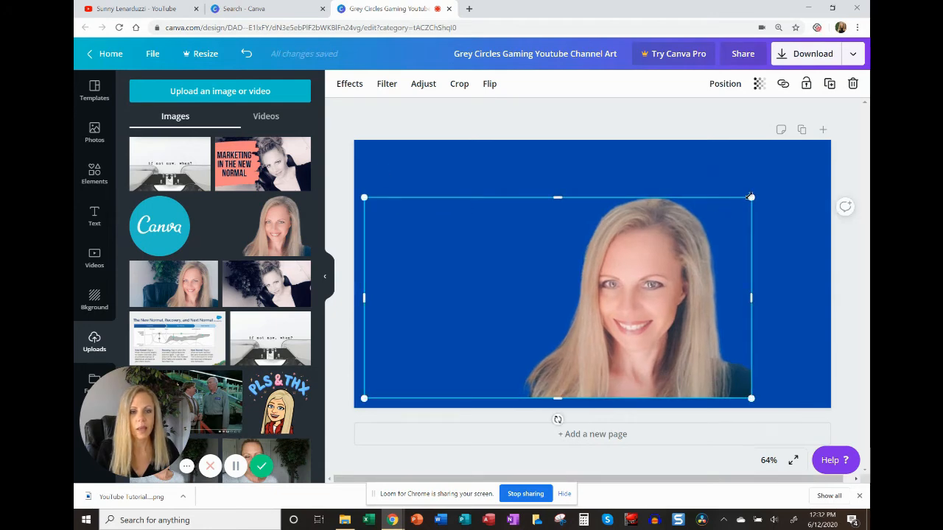
{"action": "left_click_drag", "start_coordinate": [752, 197], "coordinate": [838, 168]}
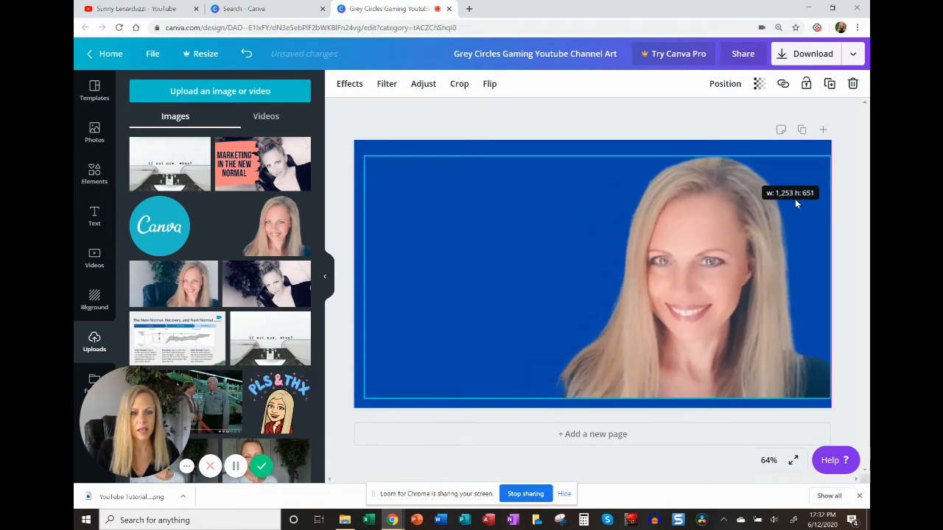
{"action": "left_click_drag", "start_coordinate": [795, 200], "coordinate": [785, 209]}
{"action": "key", "text": "Down"}
{"action": "key", "text": "Down"}
{"action": "key", "text": "Down"}
{"action": "key", "text": "Down"}
{"action": "key", "text": "Down"}
{"action": "key", "text": "Down"}
{"action": "key", "text": "Down"}
{"action": "key", "text": "Down"}
{"action": "key", "text": "Down"}
{"action": "key", "text": "Down"}
{"action": "key", "text": "Down"}
{"action": "key", "text": "Down"}
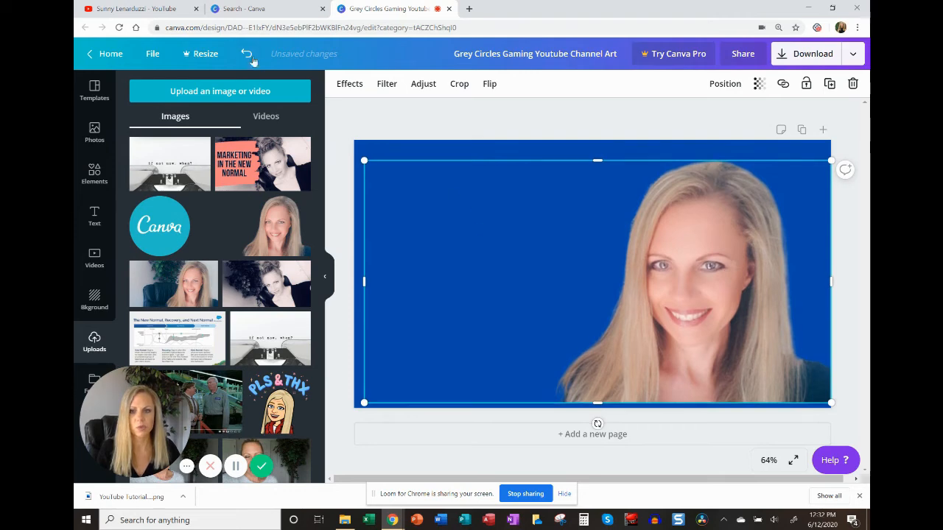
Step: Switch to the YouTube channel's videos page, examine its thumbnails as design examples, and return to the Canva design
{"action": "left_click", "coordinate": [153, 13]}
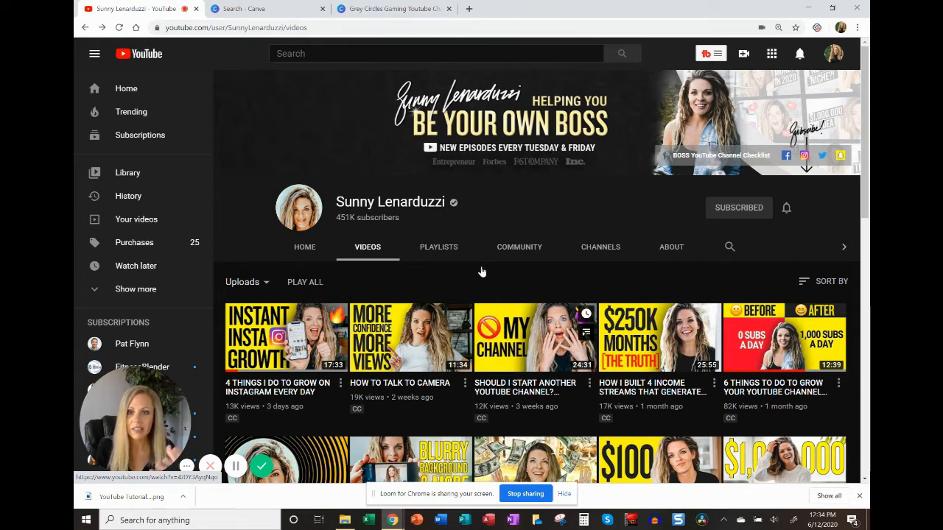
{"action": "left_click", "coordinate": [365, 10]}
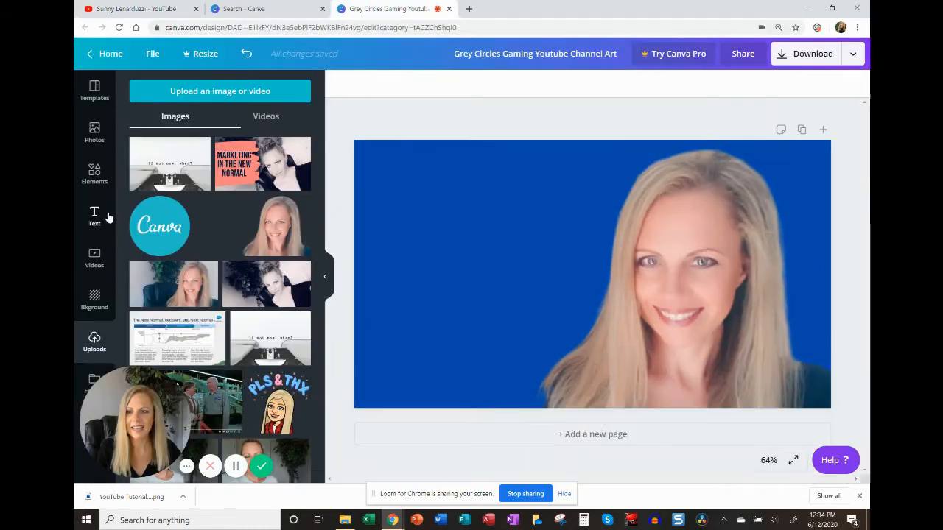
Step: Add a heading reading "YOUTUBE" in capitals and place it on the blue area left of the portrait
{"action": "left_click", "coordinate": [95, 217]}
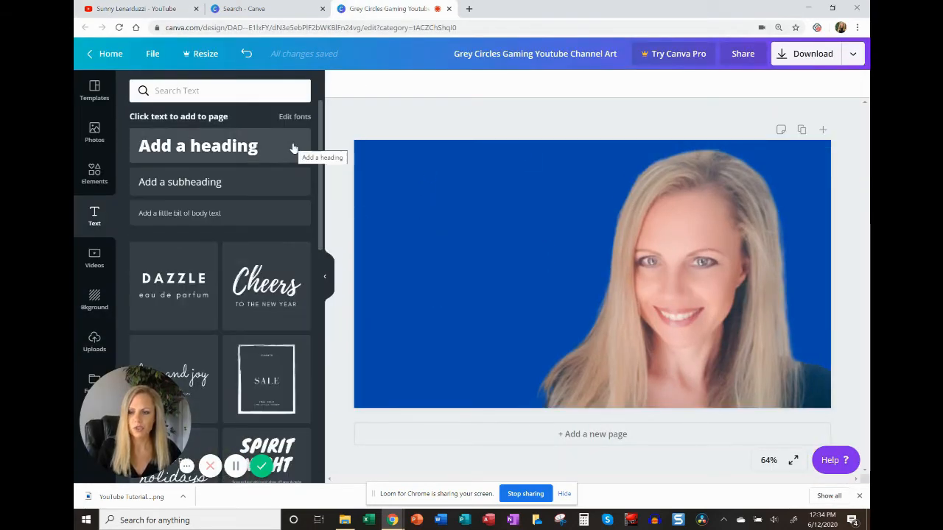
{"action": "left_click", "coordinate": [256, 146]}
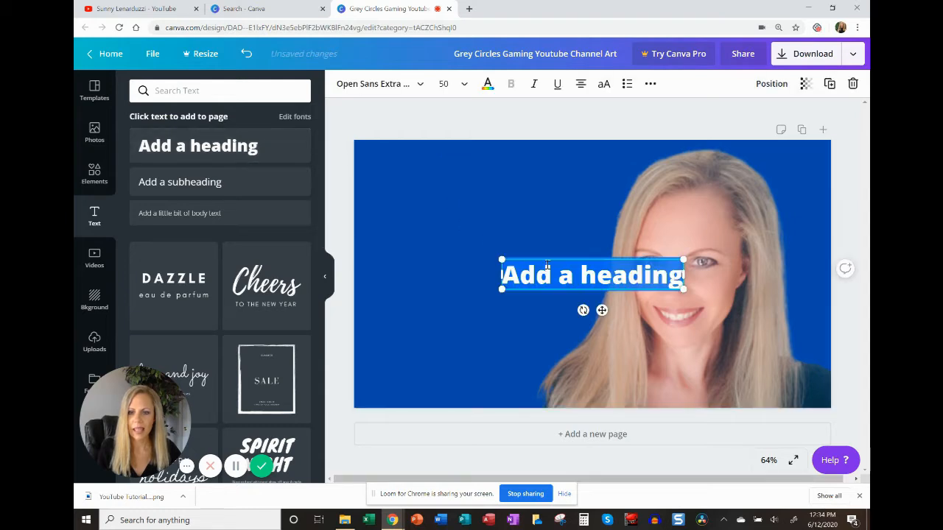
{"action": "left_click_drag", "start_coordinate": [547, 260], "coordinate": [450, 208]}
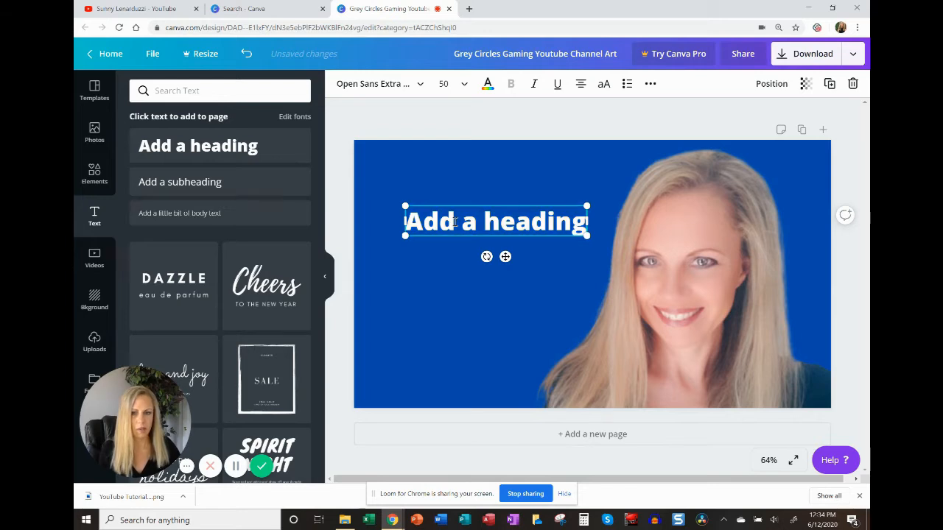
{"action": "left_click", "coordinate": [455, 219]}
{"action": "triple_click", "coordinate": [454, 222]}
{"action": "type", "text": "youtube"}
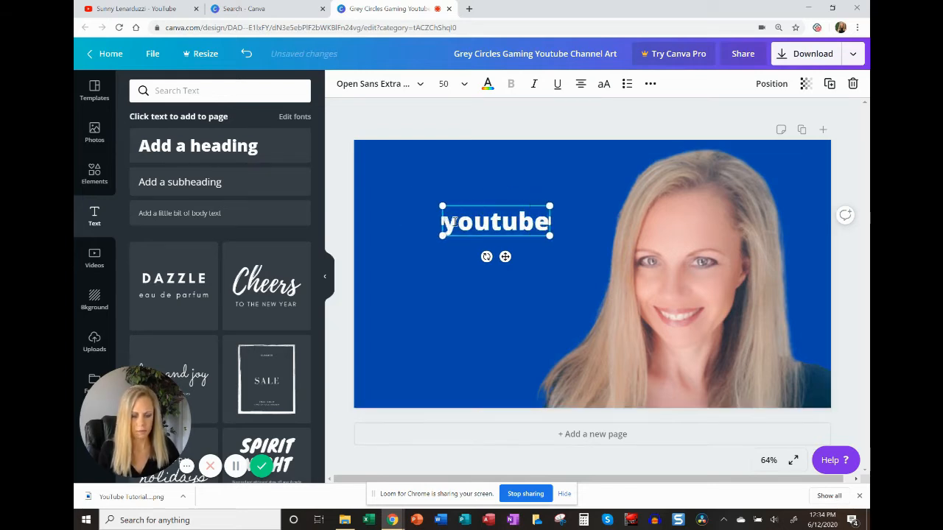
{"action": "triple_click", "coordinate": [455, 222]}
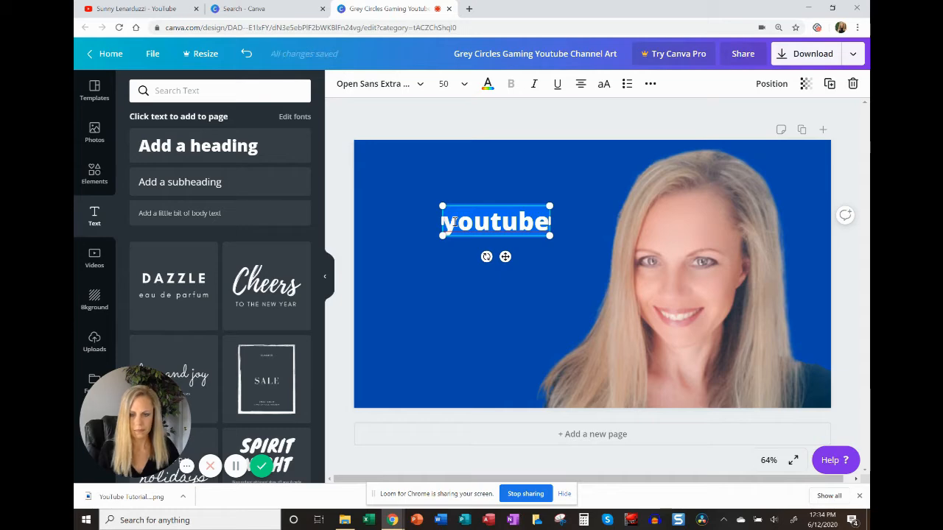
{"action": "type", "text": "YOUTUBE"}
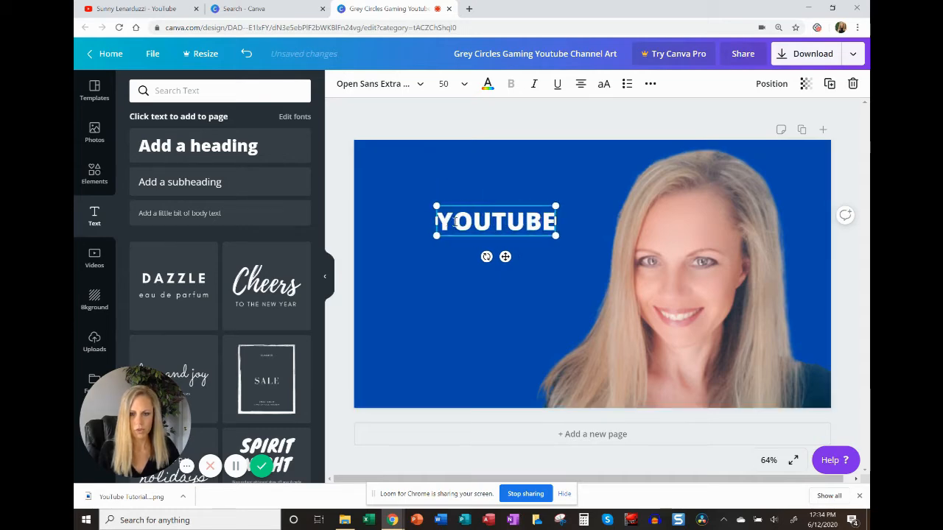
Step: Add a "THUMBNAILS" line below "YOUTUBE" and a "CRATE" line above it in the same heading
{"action": "key", "text": "Return"}
{"action": "type", "text": "THUMBNAILS"}
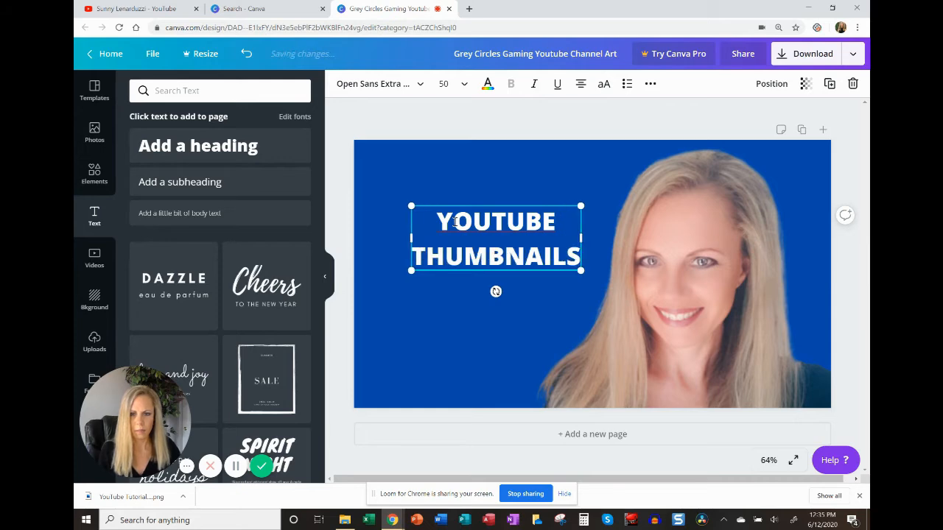
{"action": "key", "text": "Up"}
{"action": "key", "text": "Home"}
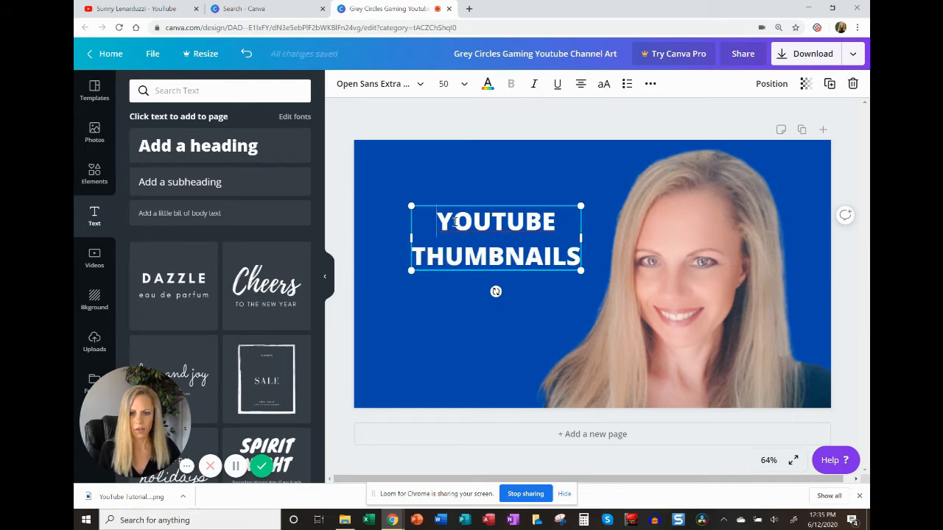
{"action": "type", "text": "CRATE"}
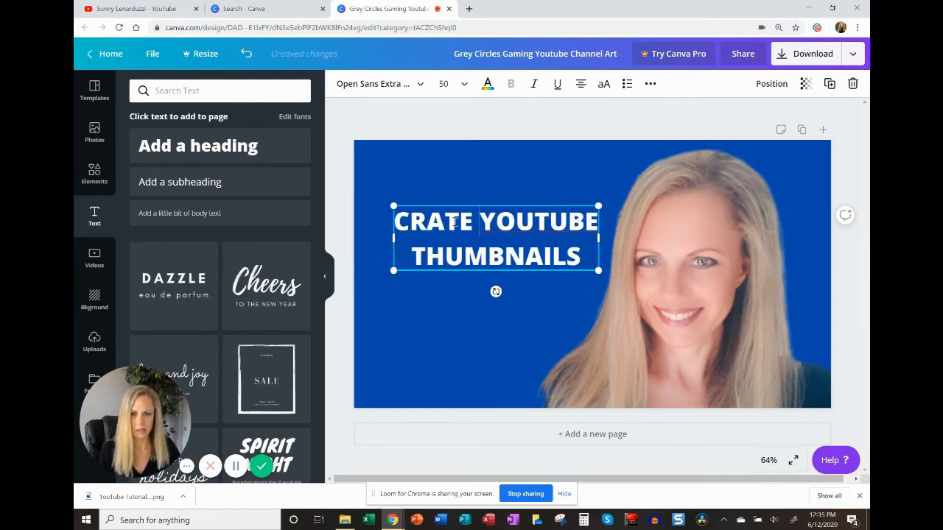
{"action": "key", "text": "Return"}
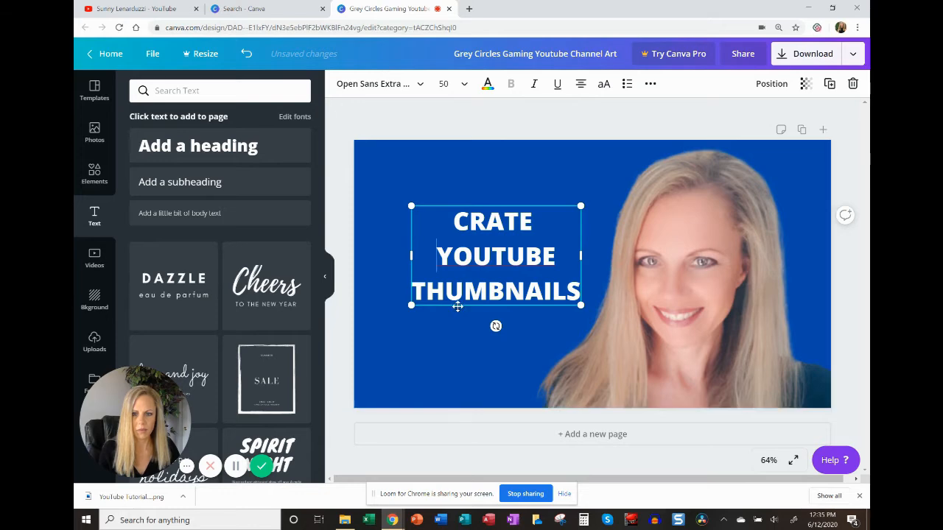
Step: Shift the three-line title slightly left and enlarge it to font size 71.3, reaching the page's left edge
{"action": "left_click_drag", "start_coordinate": [452, 304], "coordinate": [432, 307]}
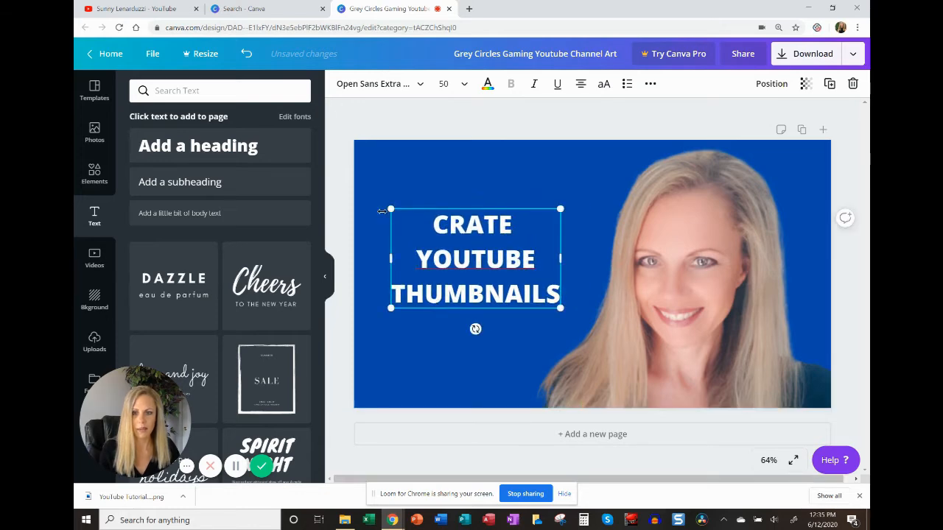
{"action": "left_click_drag", "start_coordinate": [390, 210], "coordinate": [355, 187]}
{"action": "left_click_drag", "start_coordinate": [554, 310], "coordinate": [586, 341]}
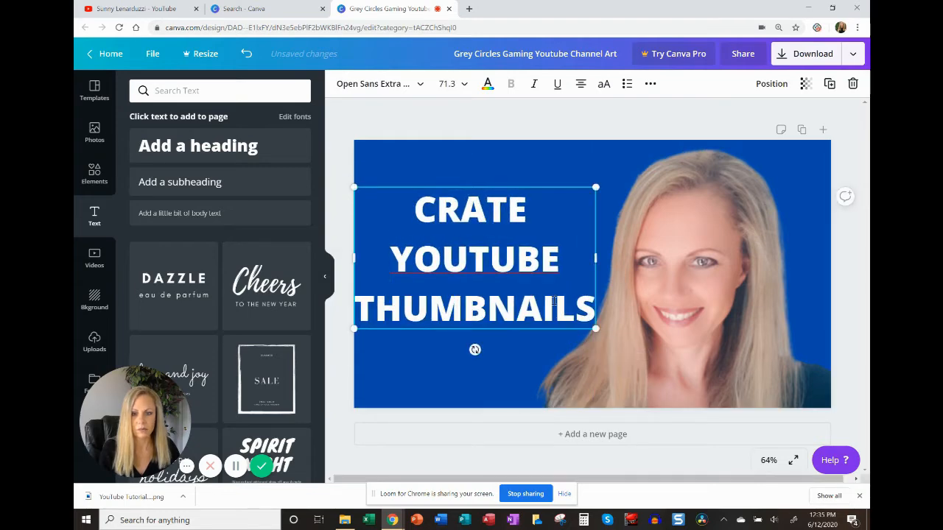
Step: Left-align all three lines of the title and move it slightly right, away from the page's left edge
{"action": "left_click", "coordinate": [580, 84]}
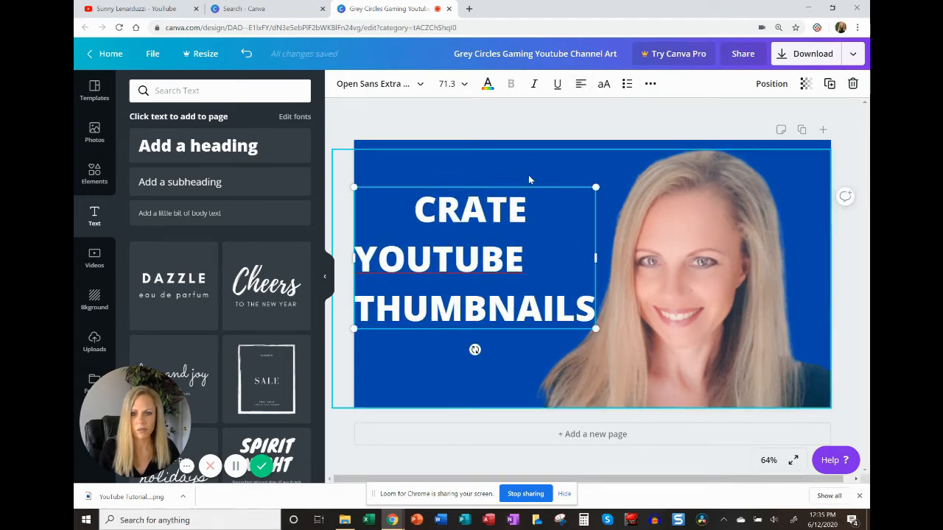
{"action": "left_click", "coordinate": [434, 179]}
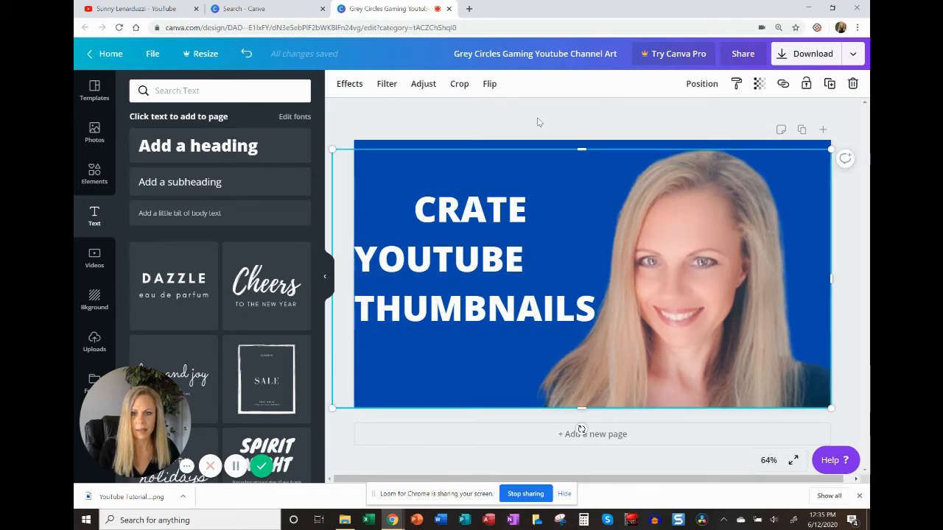
{"action": "left_click", "coordinate": [483, 212]}
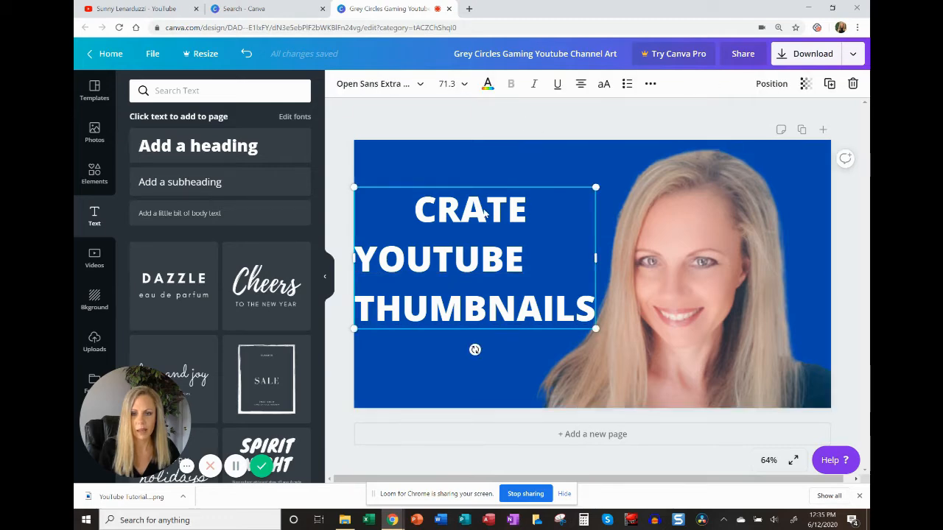
{"action": "left_click", "coordinate": [580, 84]}
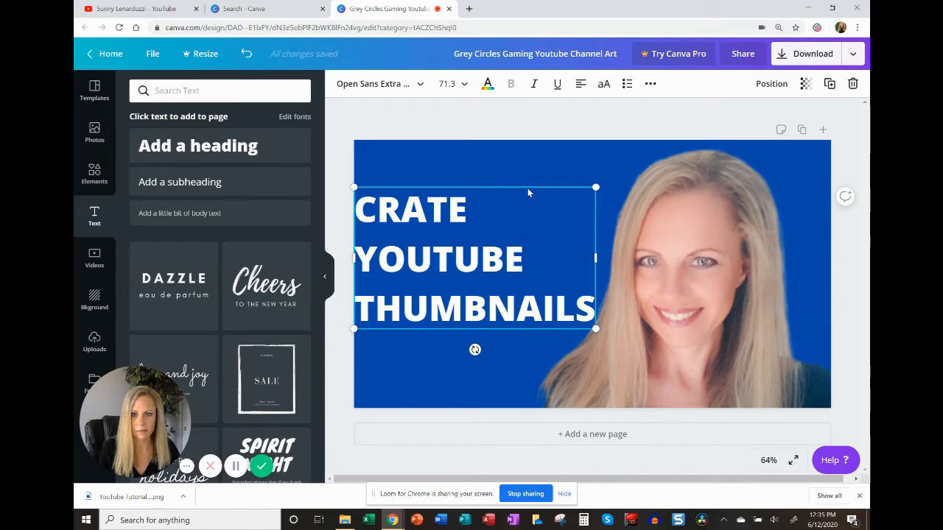
{"action": "mouse_move", "coordinate": [531, 189]}
{"action": "left_mouse_down"}
{"action": "mouse_move", "coordinate": [545, 187]}
{"action": "mouse_move", "coordinate": [537, 186]}
{"action": "left_mouse_up"}
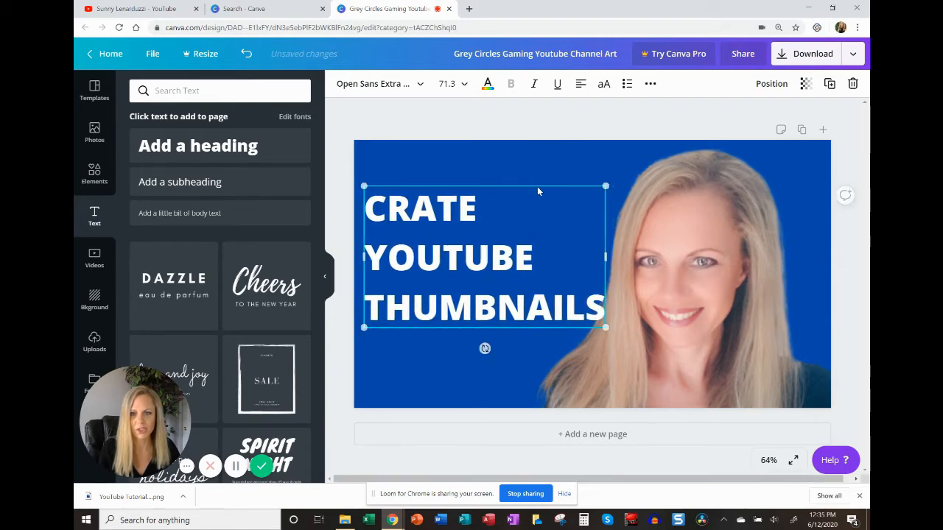
Step: Add a second heading reading "101" and place it below the "THUMBNAILS" line
{"action": "left_click", "coordinate": [436, 395]}
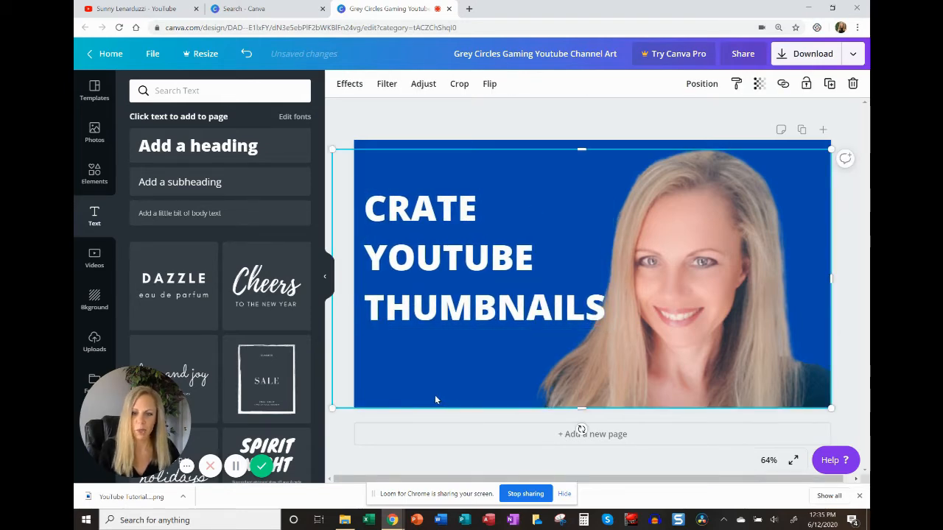
{"action": "left_click", "coordinate": [195, 146]}
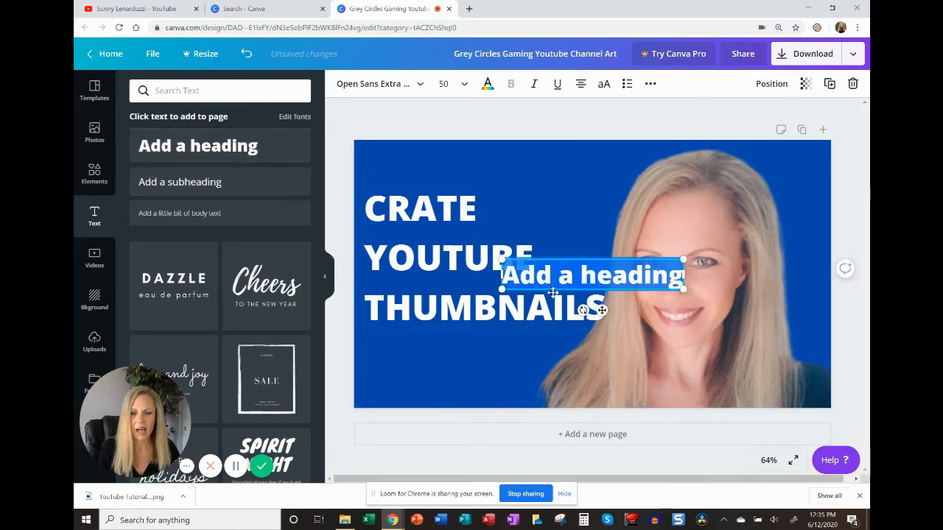
{"action": "type", "text": "101"}
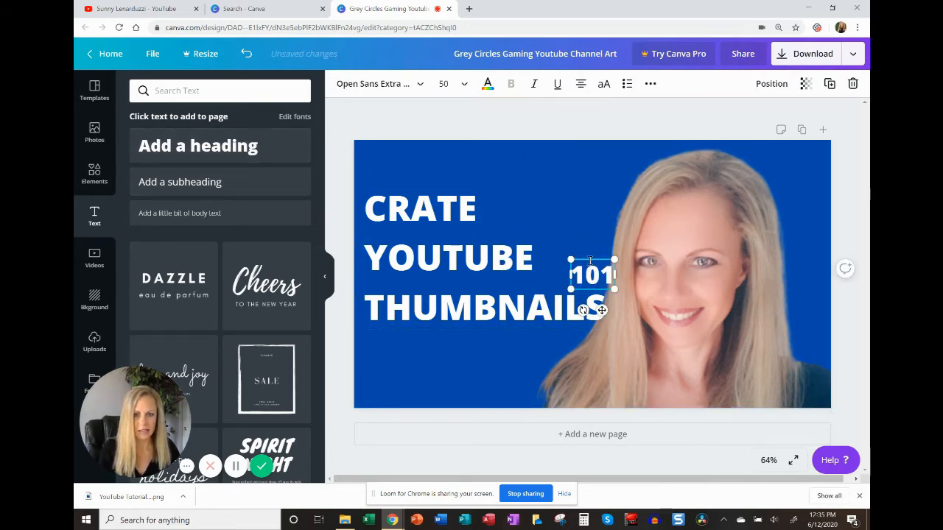
{"action": "left_click_drag", "start_coordinate": [590, 261], "coordinate": [459, 340]}
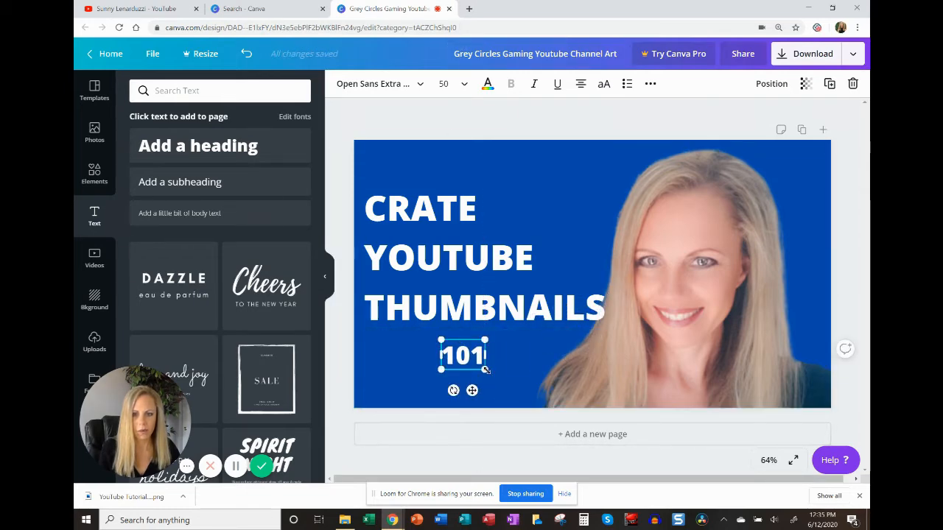
Step: Enlarge the "101" heading to font size 140 and move it down to the page's bottom edge, clear of the title
{"action": "left_click_drag", "start_coordinate": [485, 369], "coordinate": [528, 401]}
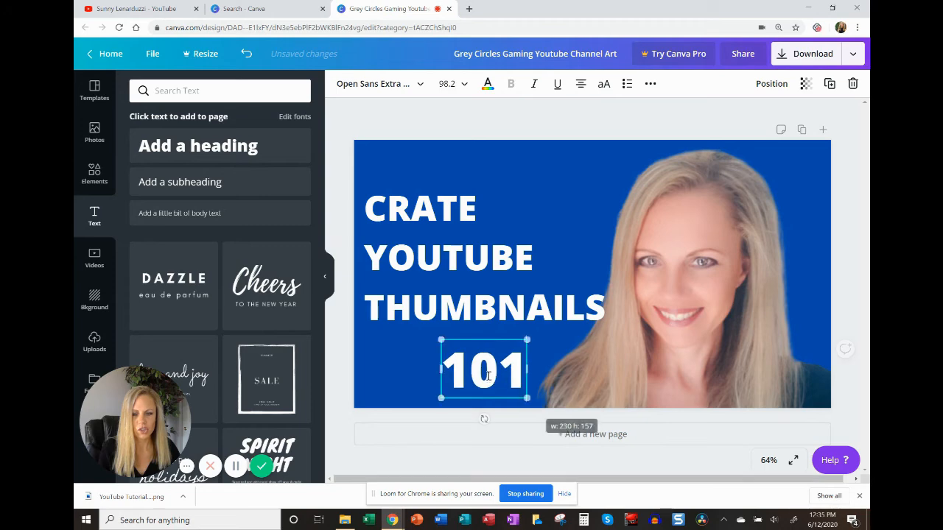
{"action": "left_click_drag", "start_coordinate": [440, 340], "coordinate": [394, 331]}
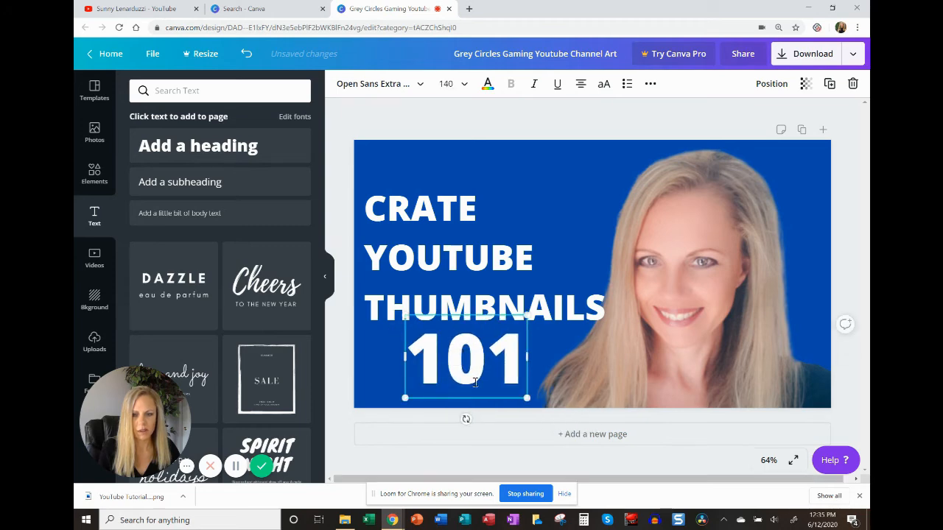
{"action": "left_click", "coordinate": [386, 377]}
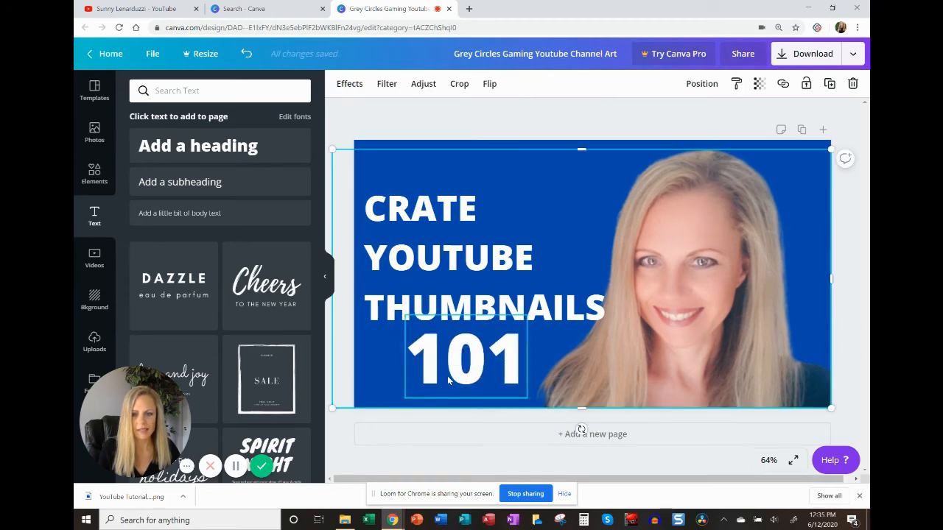
{"action": "left_click_drag", "start_coordinate": [448, 375], "coordinate": [441, 384]}
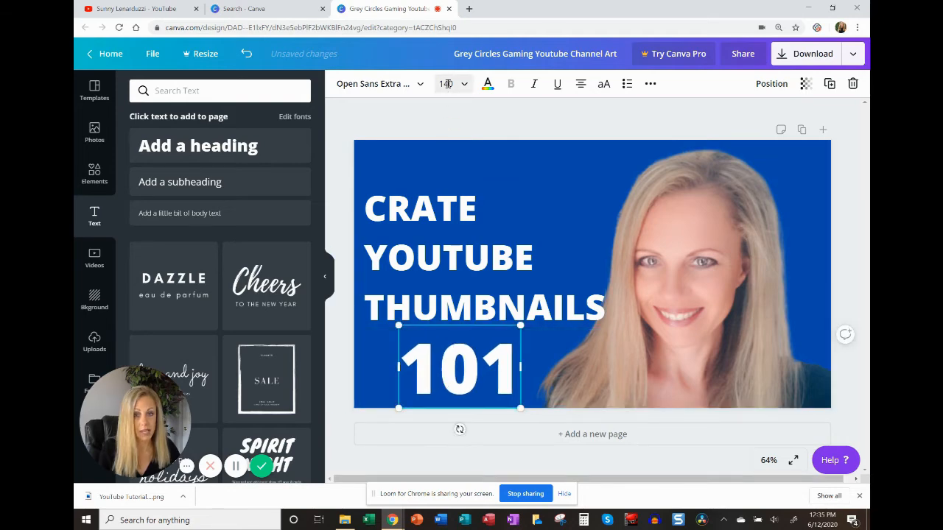
{"action": "left_click", "coordinate": [487, 84]}
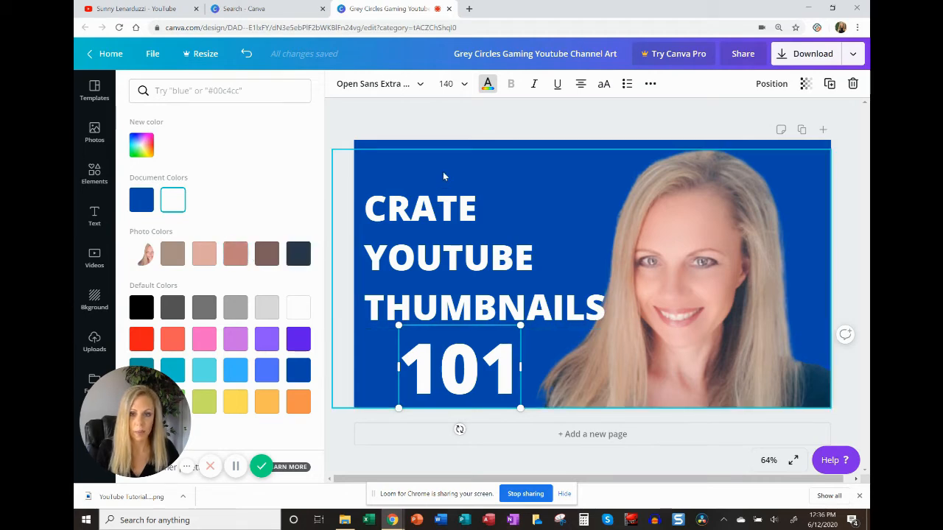
{"action": "left_click", "coordinate": [387, 124]}
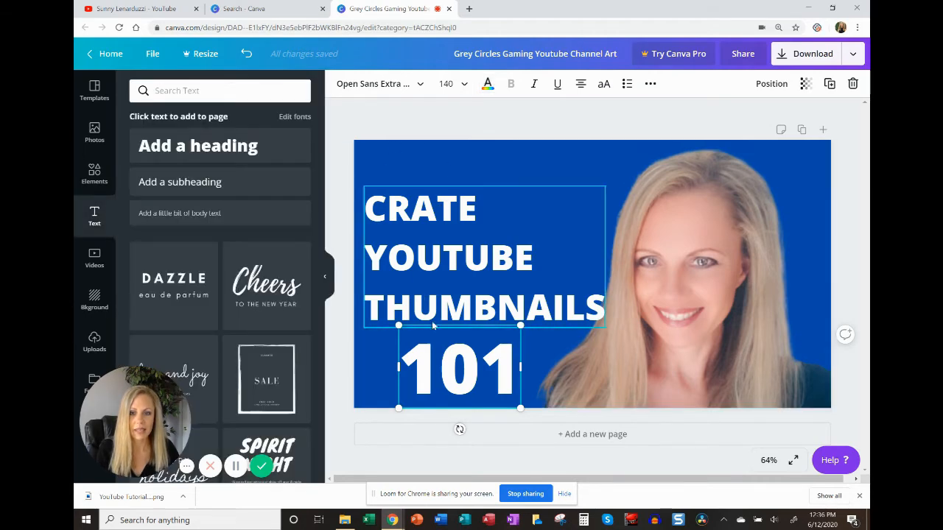
Step: Enlarge the three-line title to font size 78 and correct "CRATE" to "CREATE"
{"action": "left_click", "coordinate": [452, 279]}
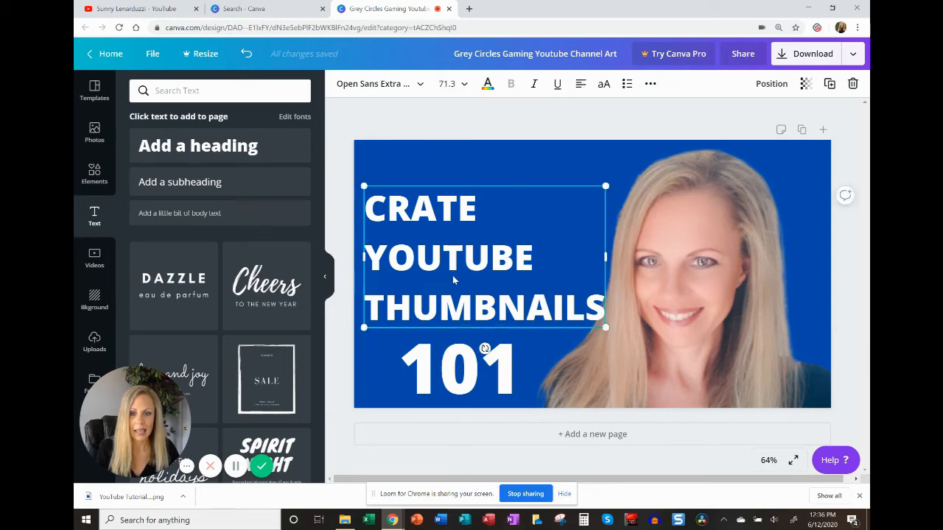
{"action": "left_click_drag", "start_coordinate": [605, 186], "coordinate": [625, 160]}
{"action": "left_click", "coordinate": [428, 196]}
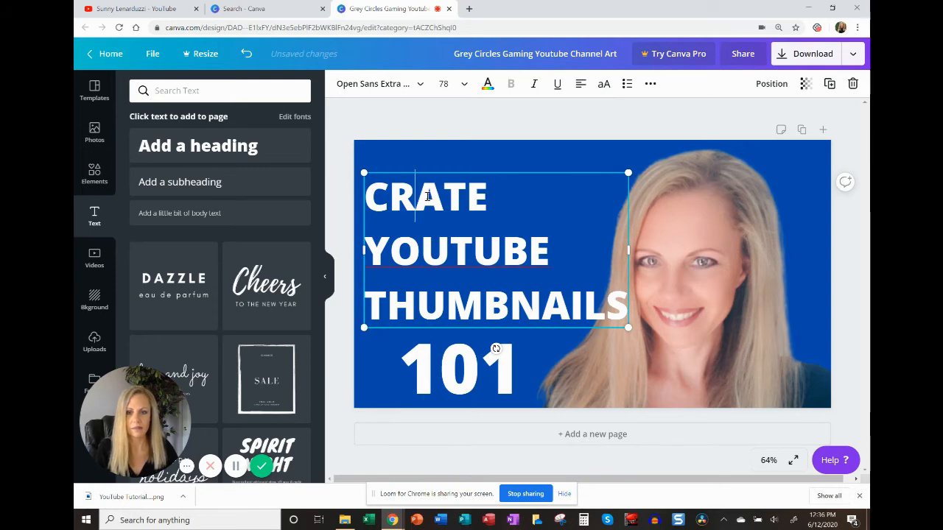
{"action": "type", "text": "E"}
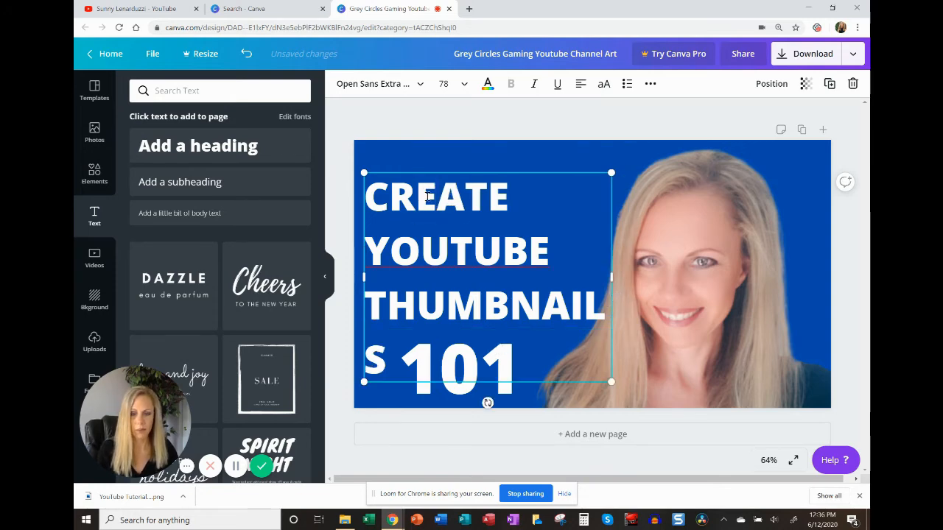
Step: Refit the title with "THUMBNAILS" on one line at font size 75.8, and move it against the page's left edge
{"action": "left_click_drag", "start_coordinate": [615, 277], "coordinate": [643, 274]}
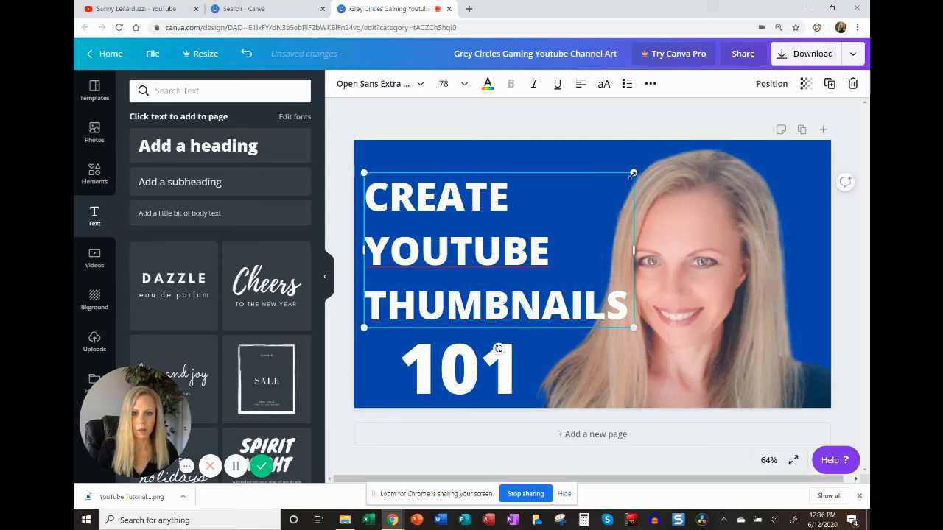
{"action": "left_click_drag", "start_coordinate": [633, 174], "coordinate": [625, 177]}
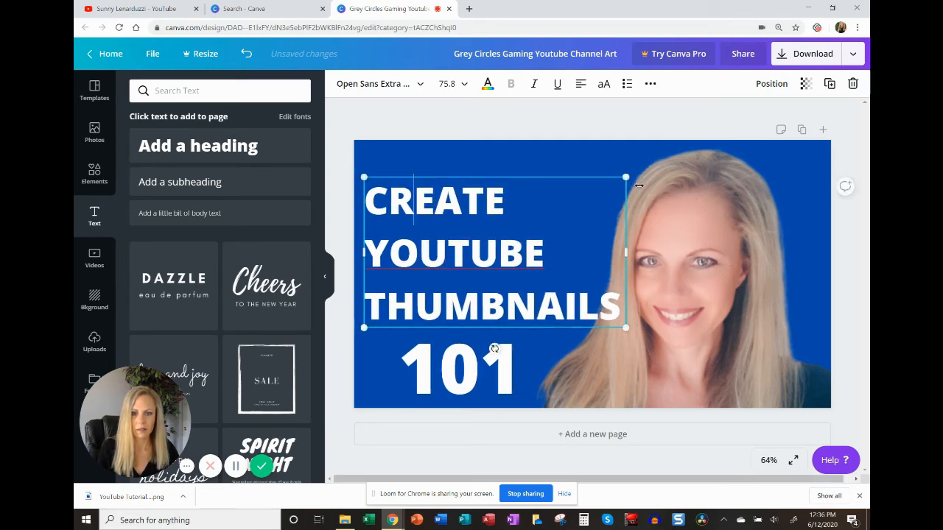
{"action": "left_click", "coordinate": [507, 170]}
{"action": "left_click_drag", "start_coordinate": [484, 214], "coordinate": [478, 214]}
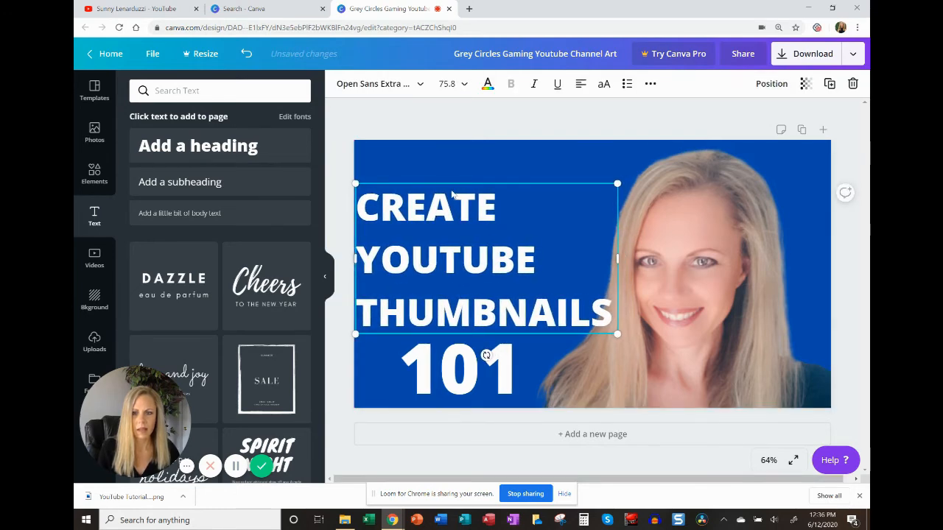
Step: Add the round Canva logo from the uploaded images, shrink it, tilt it clockwise and place it between "CREATE" and the portrait
{"action": "left_click", "coordinate": [428, 168]}
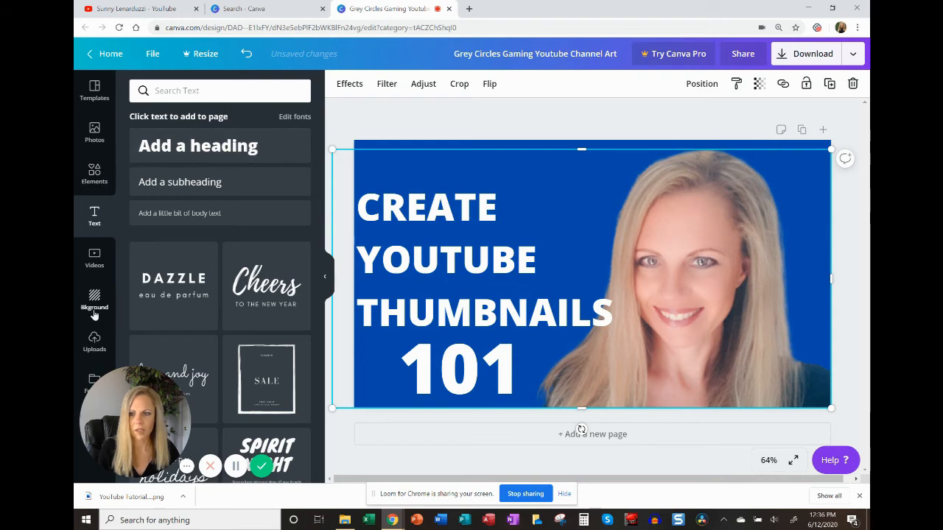
{"action": "left_click", "coordinate": [95, 342]}
{"action": "left_click", "coordinate": [159, 229]}
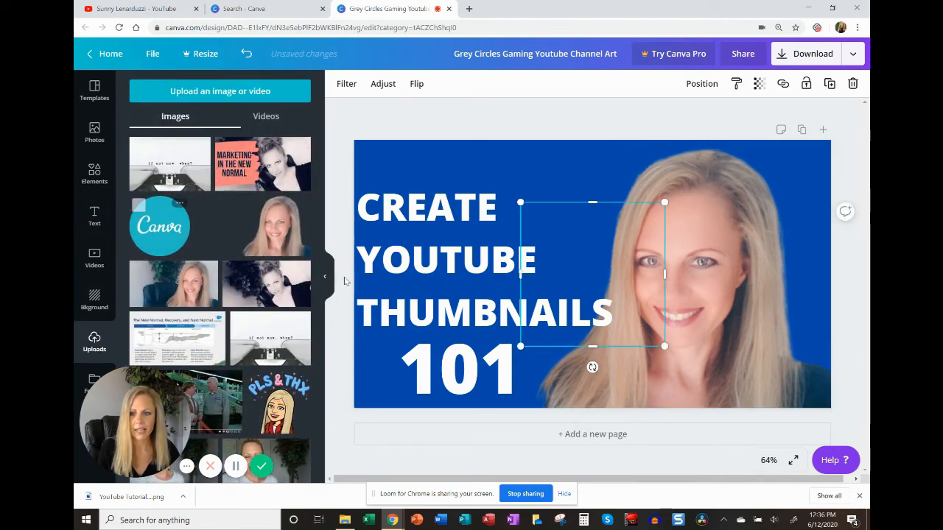
{"action": "left_click_drag", "start_coordinate": [564, 243], "coordinate": [572, 201]}
{"action": "left_click_drag", "start_coordinate": [671, 303], "coordinate": [618, 252]}
{"action": "left_click_drag", "start_coordinate": [573, 271], "coordinate": [600, 296]}
{"action": "left_click_drag", "start_coordinate": [586, 247], "coordinate": [571, 234]}
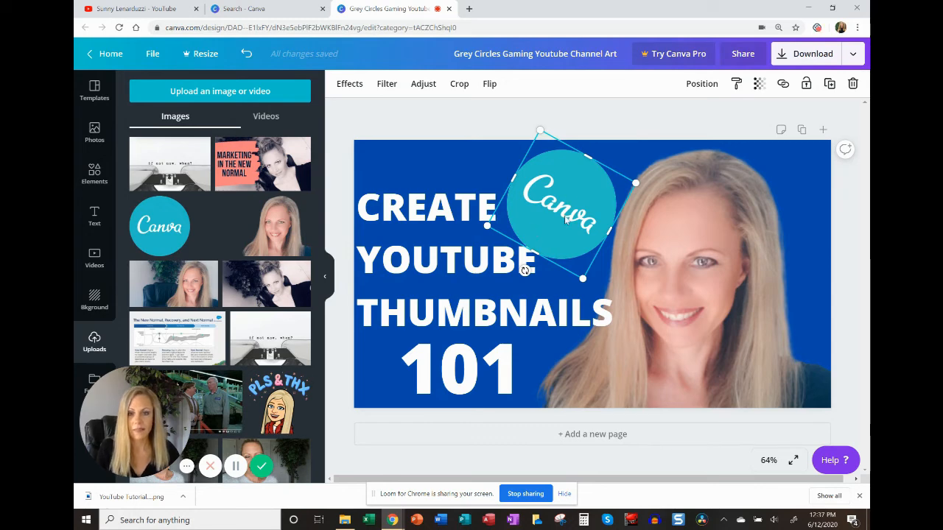
Step: Send the Canva logo one layer backward so it sits behind the title text
{"action": "left_click", "coordinate": [470, 268]}
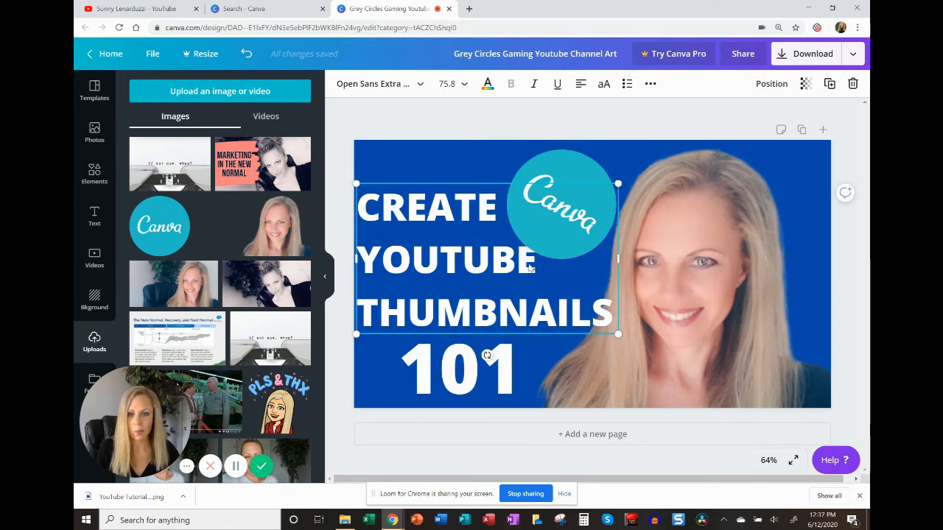
{"action": "left_click", "coordinate": [461, 168]}
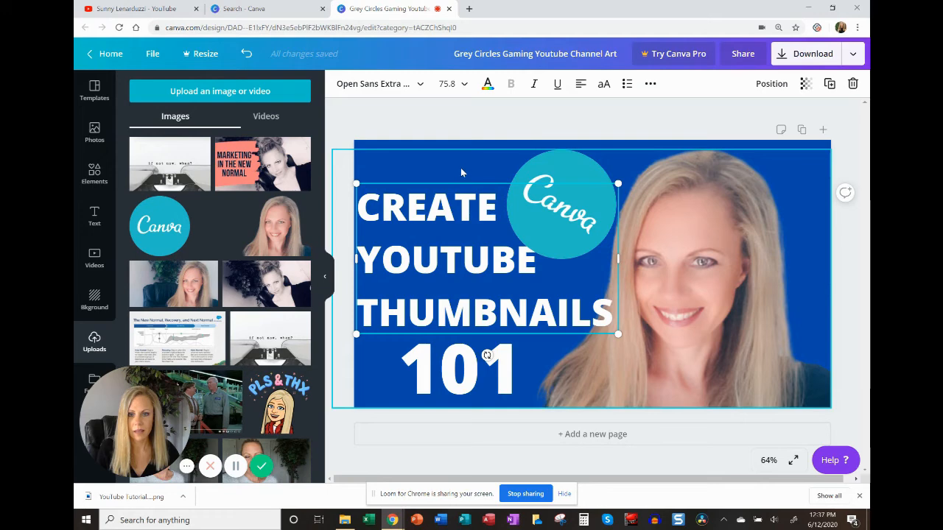
{"action": "left_click", "coordinate": [568, 176]}
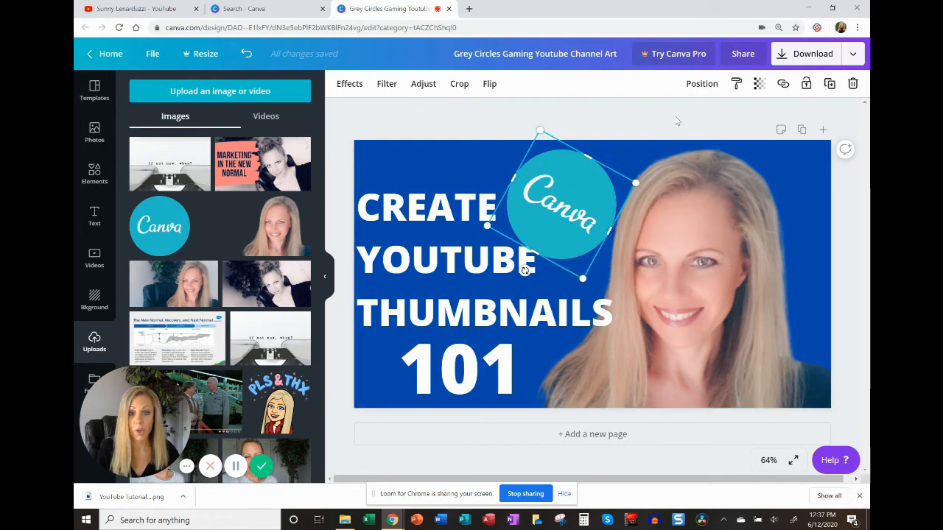
{"action": "left_click", "coordinate": [697, 85]}
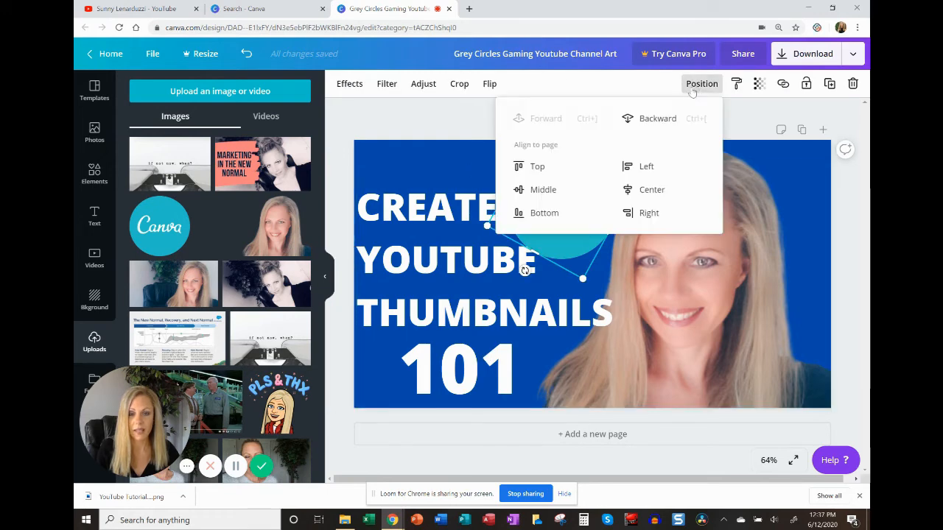
{"action": "left_click", "coordinate": [660, 120]}
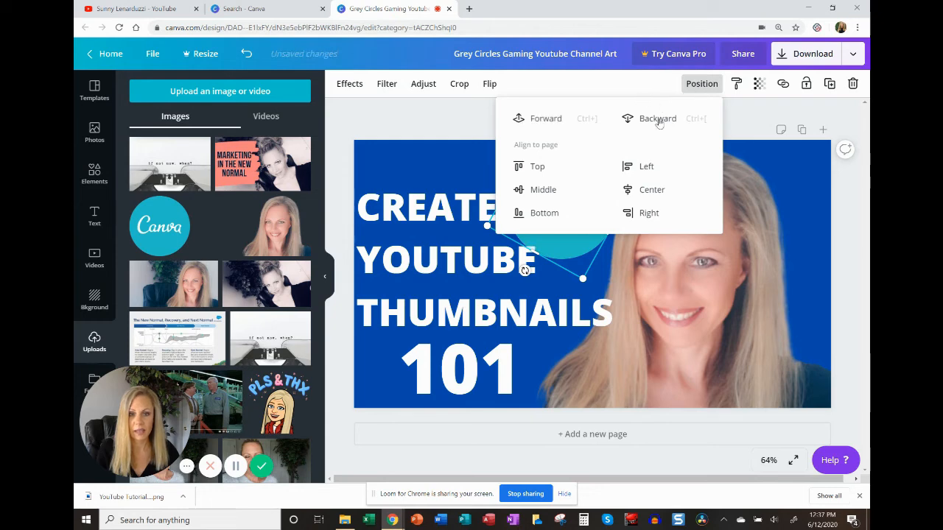
{"action": "left_click", "coordinate": [425, 127]}
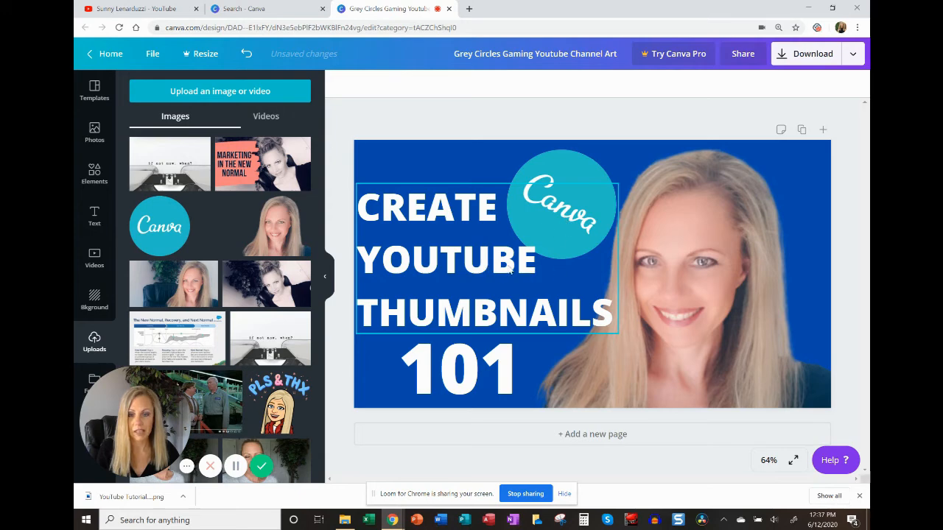
Step: Enlarge the "101" heading slightly and move the three-line title up a little to make room for it
{"action": "left_click", "coordinate": [517, 338]}
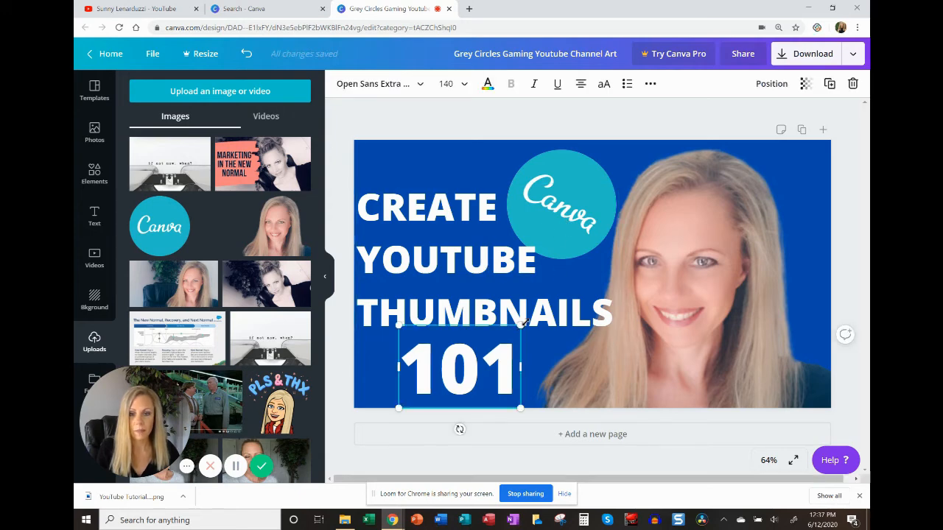
{"action": "left_click_drag", "start_coordinate": [522, 324], "coordinate": [527, 329]}
{"action": "left_click", "coordinate": [455, 243]}
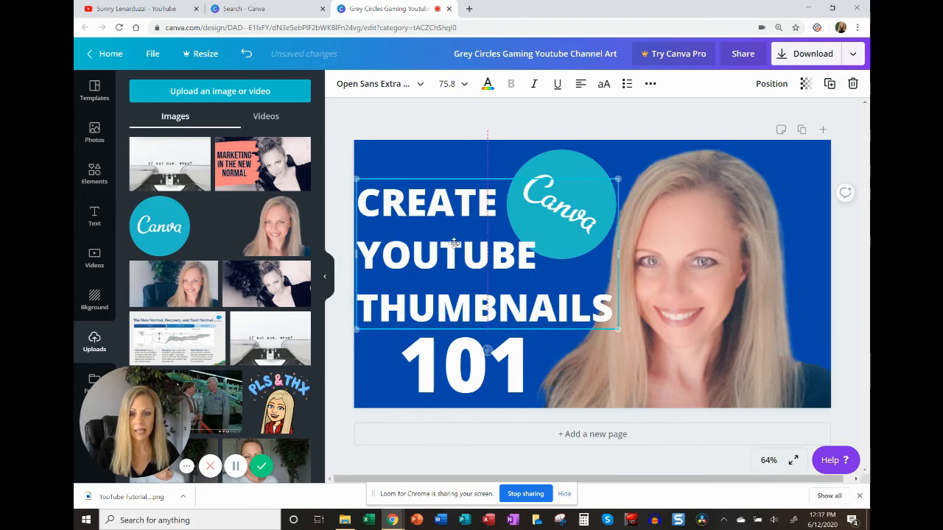
{"action": "left_click", "coordinate": [392, 124]}
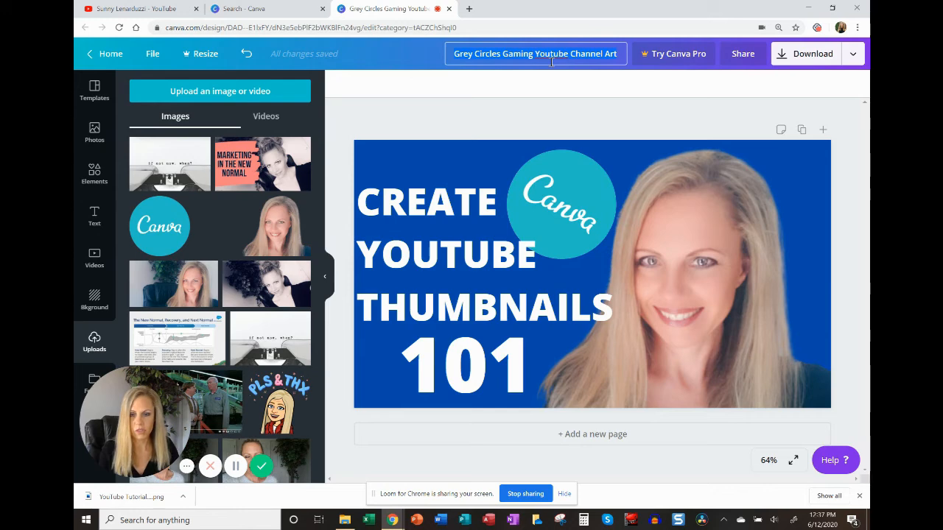
Step: Rename the design as "YouTube Thumbnail Tutorial"
{"action": "type", "text": "yOUtUBE"}
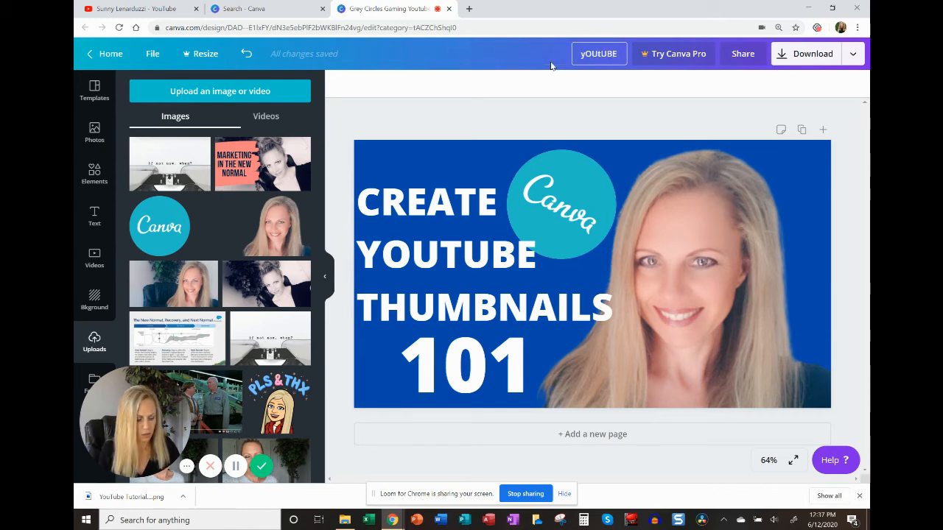
{"action": "key", "text": "BackSpace"}
{"action": "key", "text": "BackSpace"}
{"action": "key", "text": "BackSpace"}
{"action": "key", "text": "BackSpace"}
{"action": "key", "text": "BackSpace"}
{"action": "key", "text": "BackSpace"}
{"action": "key", "text": "BackSpace"}
{"action": "type", "text": "YouTube"}
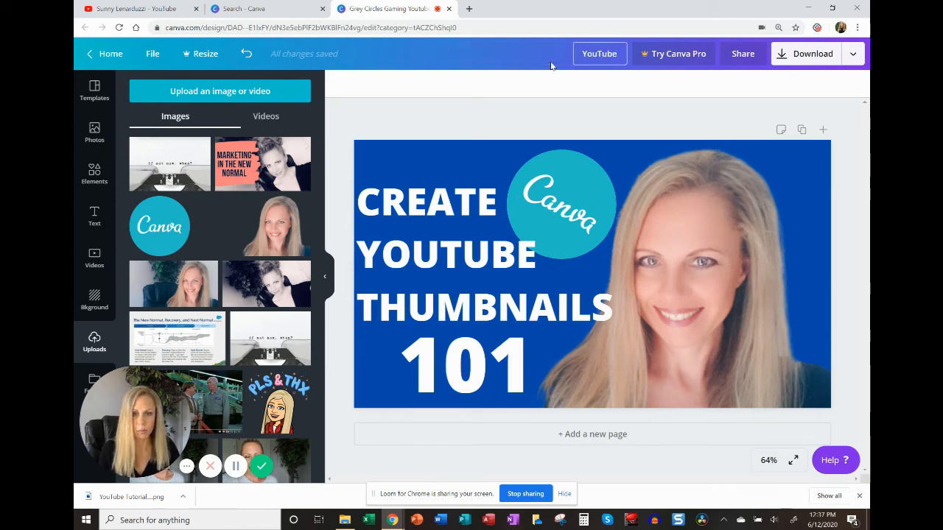
{"action": "type", "text": " Thumbnail Tot"}
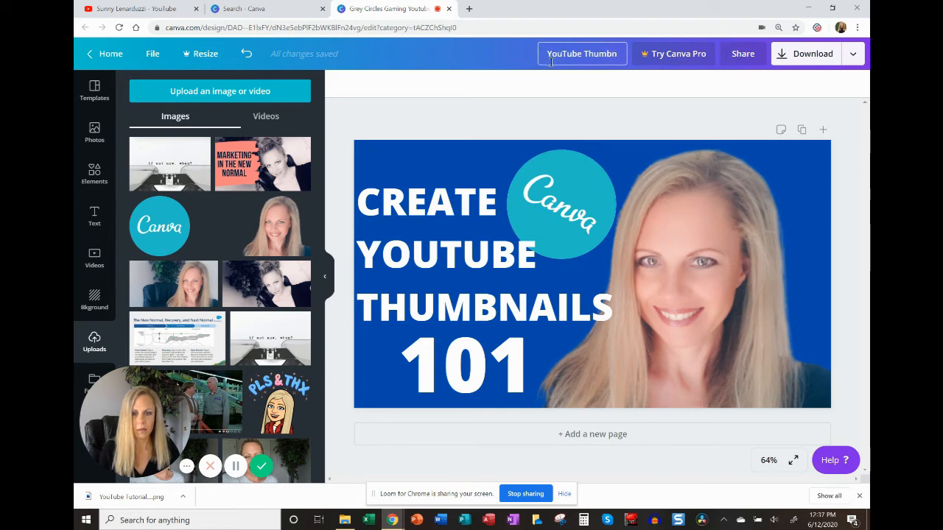
{"action": "key", "text": "BackSpace"}
{"action": "key", "text": "BackSpace"}
{"action": "type", "text": "utorial"}
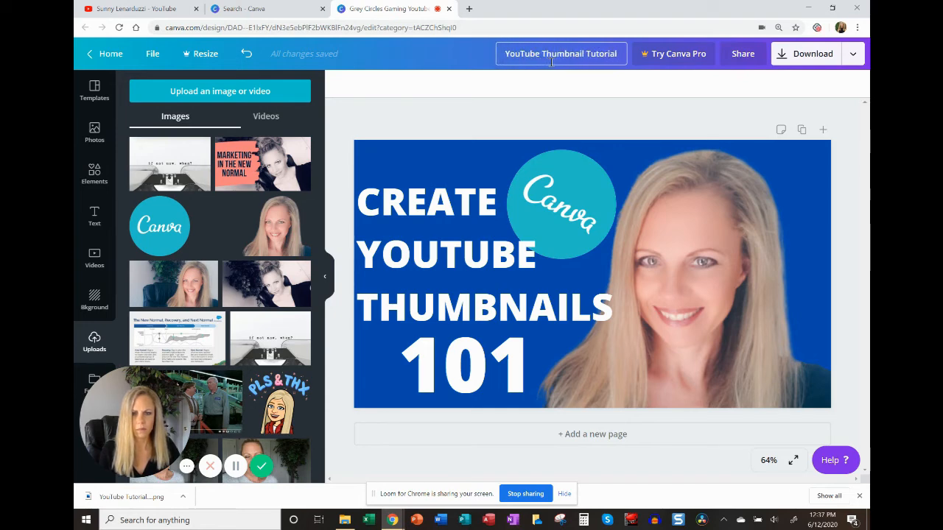
{"action": "key", "text": "Return"}
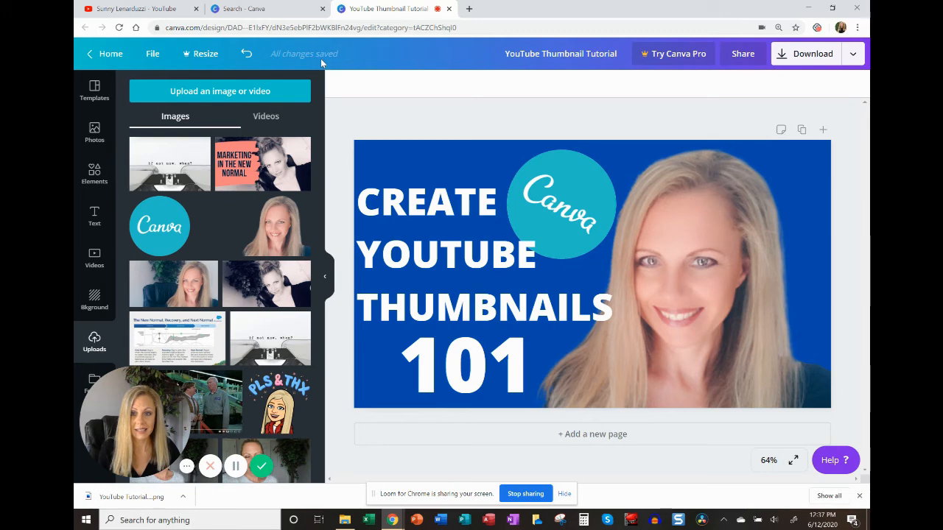
Step: Download the thumbnail as a PNG file and return to the design
{"action": "left_click", "coordinate": [804, 58]}
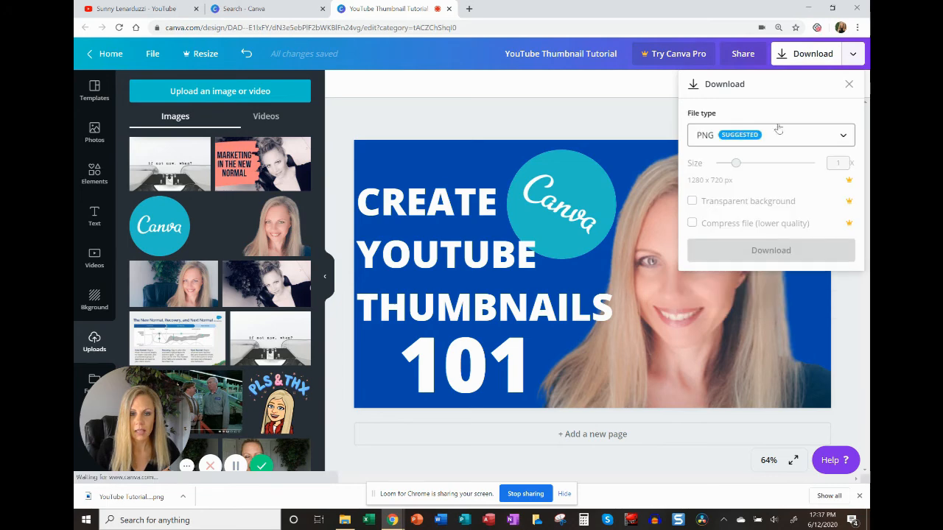
{"action": "left_click", "coordinate": [785, 140]}
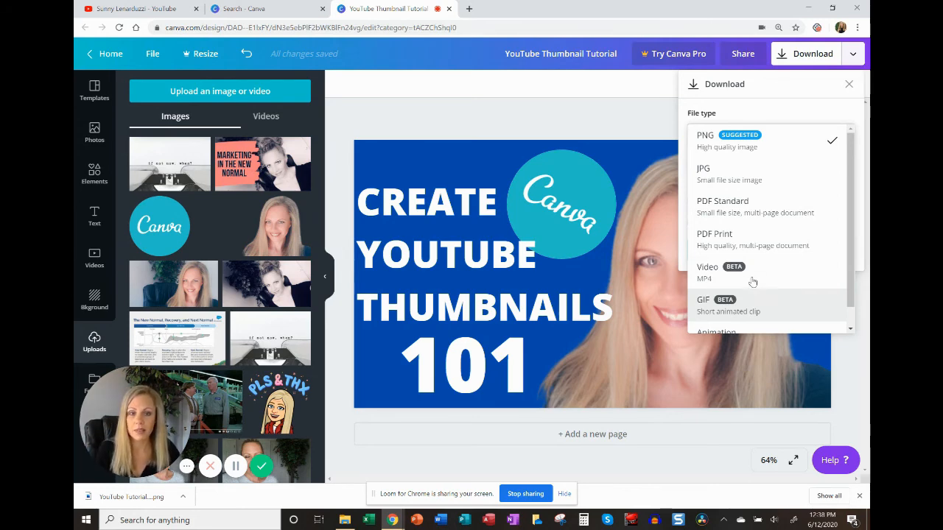
{"action": "left_click", "coordinate": [659, 130]}
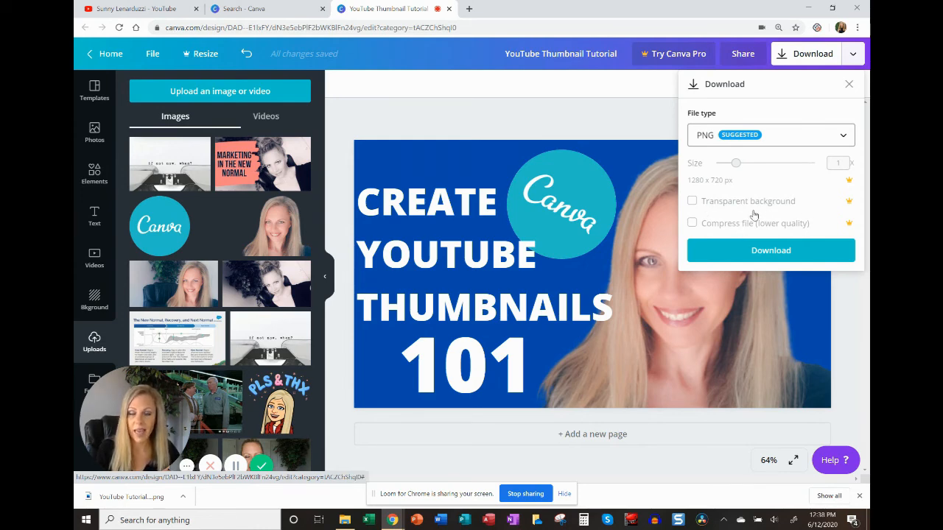
{"action": "left_click", "coordinate": [770, 251]}
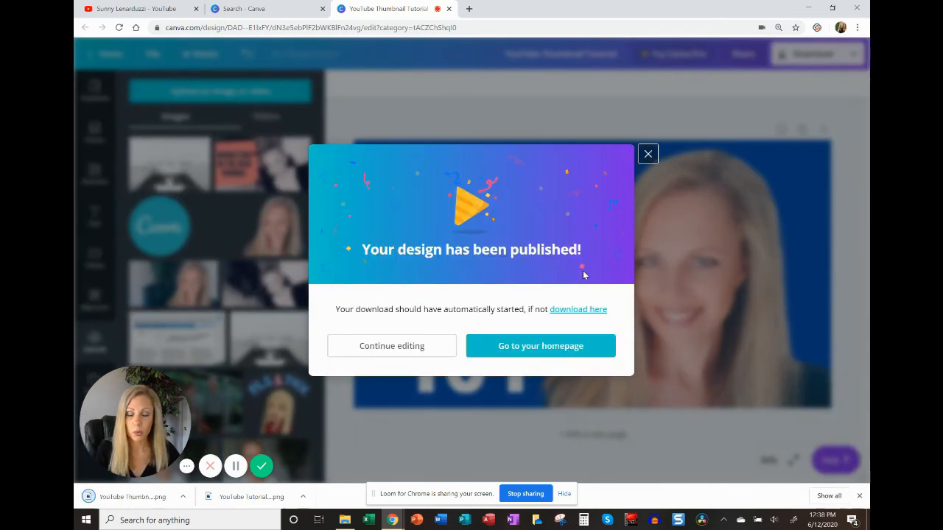
{"action": "left_click", "coordinate": [647, 155]}
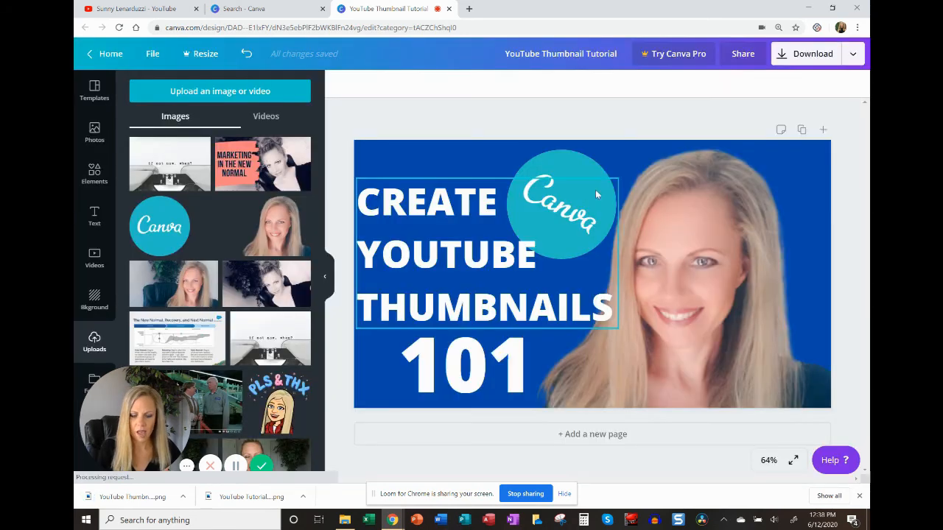